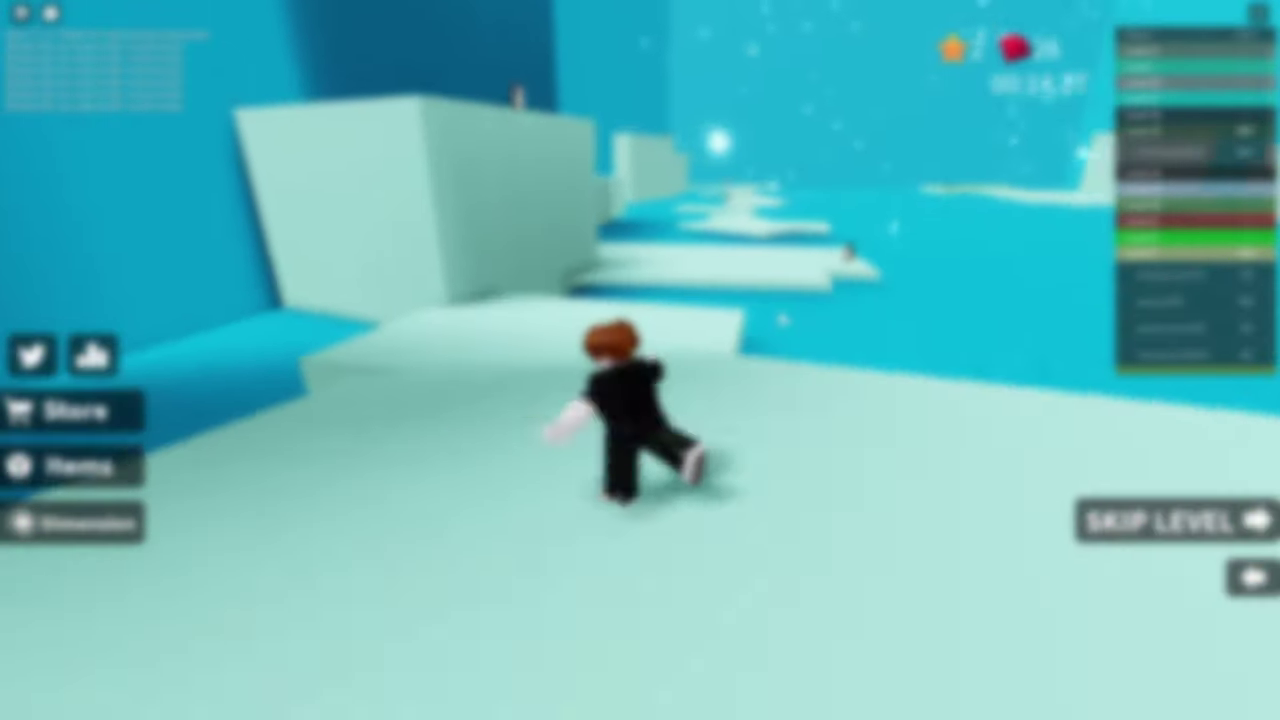
- Run forward across the ice, jump out of the water and head for the penguin platform
{"action": "key", "text": "w"}
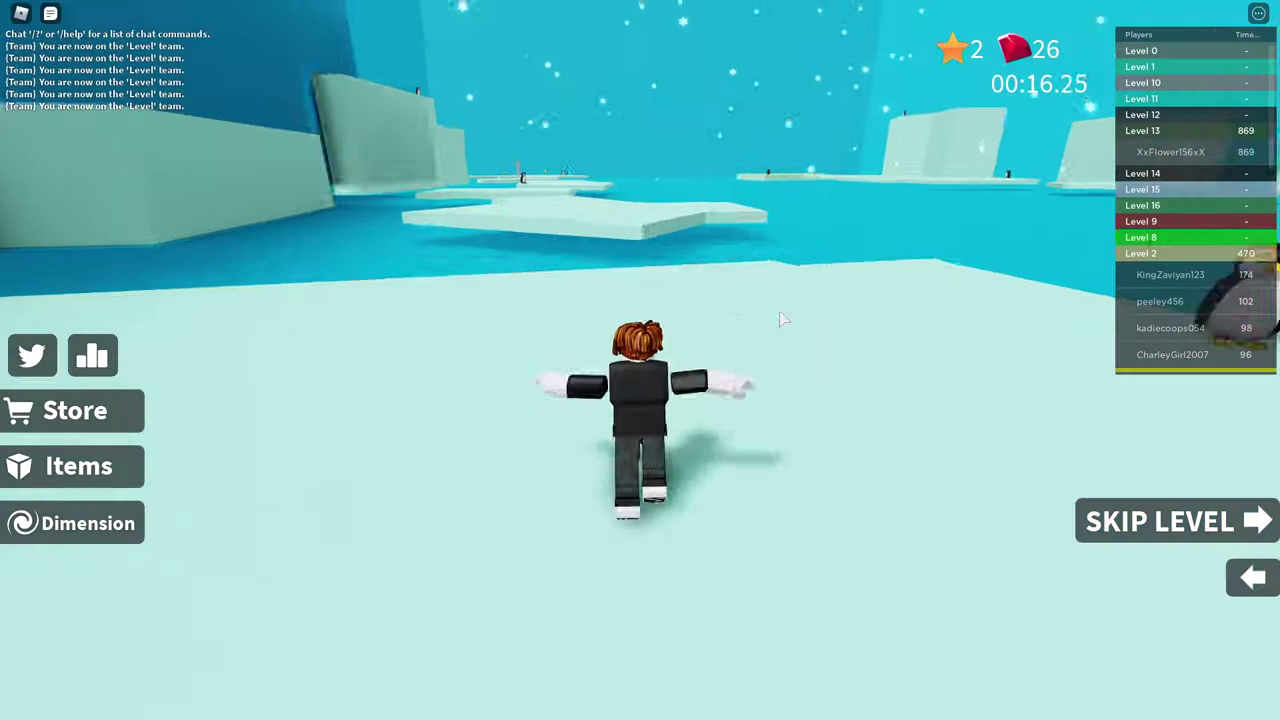
{"action": "key", "text": "w"}
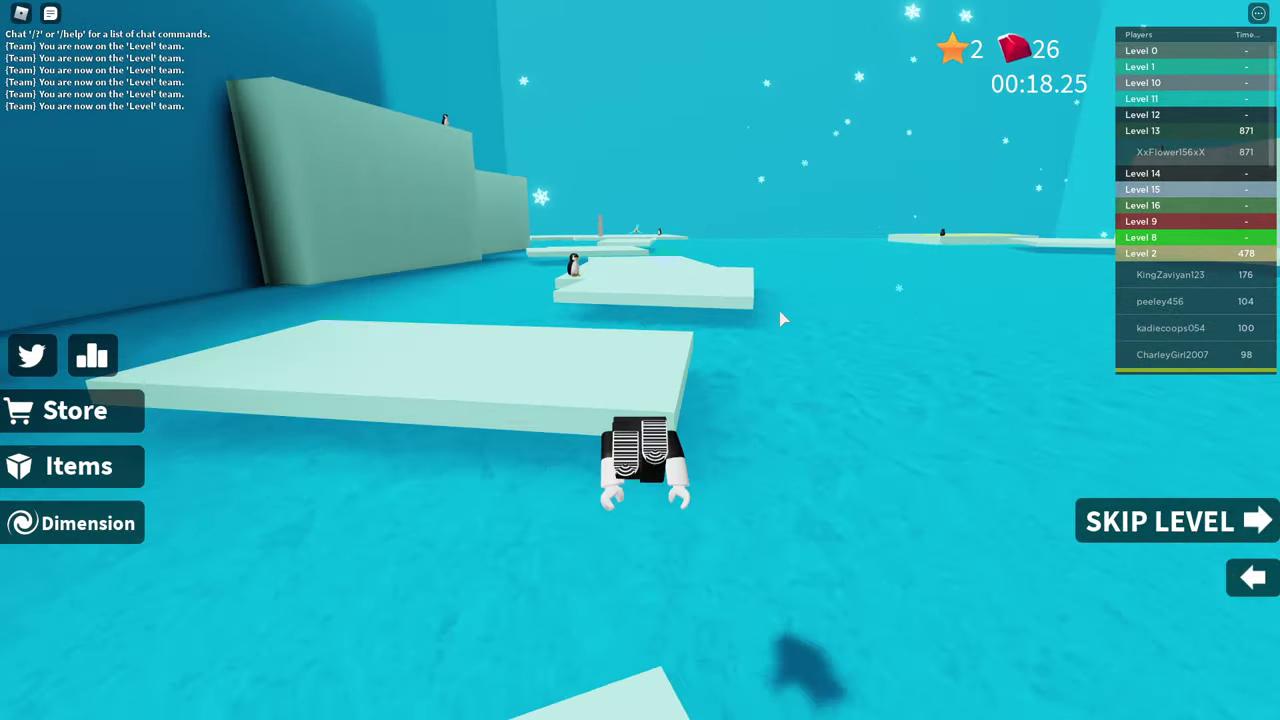
{"action": "key", "text": "w"}
{"action": "key", "text": "space"}
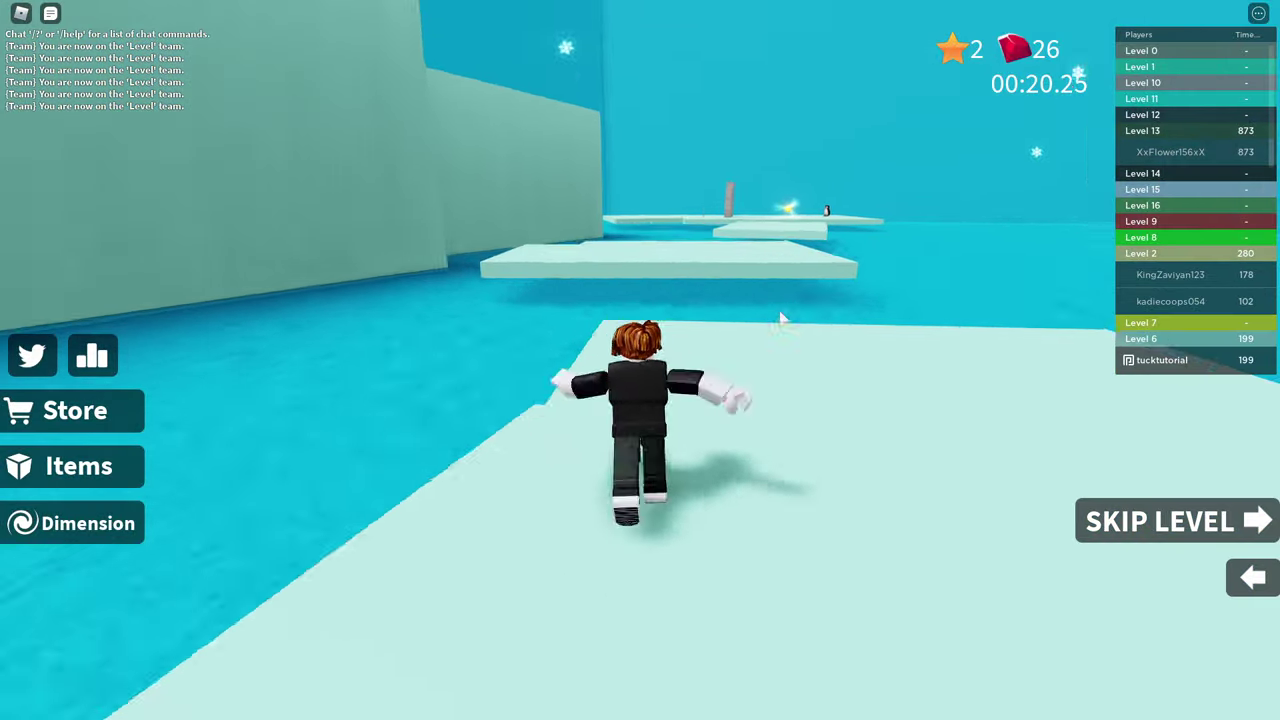
{"action": "key", "text": "w"}
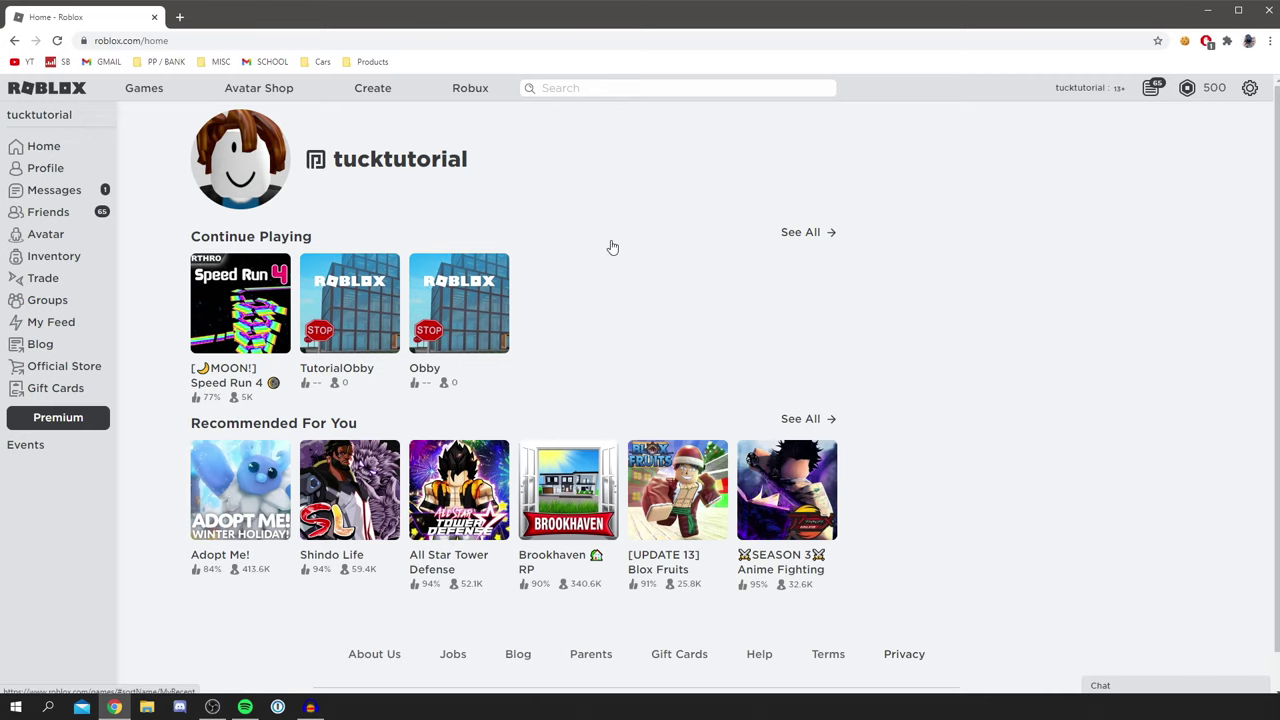
- Open the Speed Run 4 game page and start playing it
{"action": "left_click", "coordinate": [245, 328]}
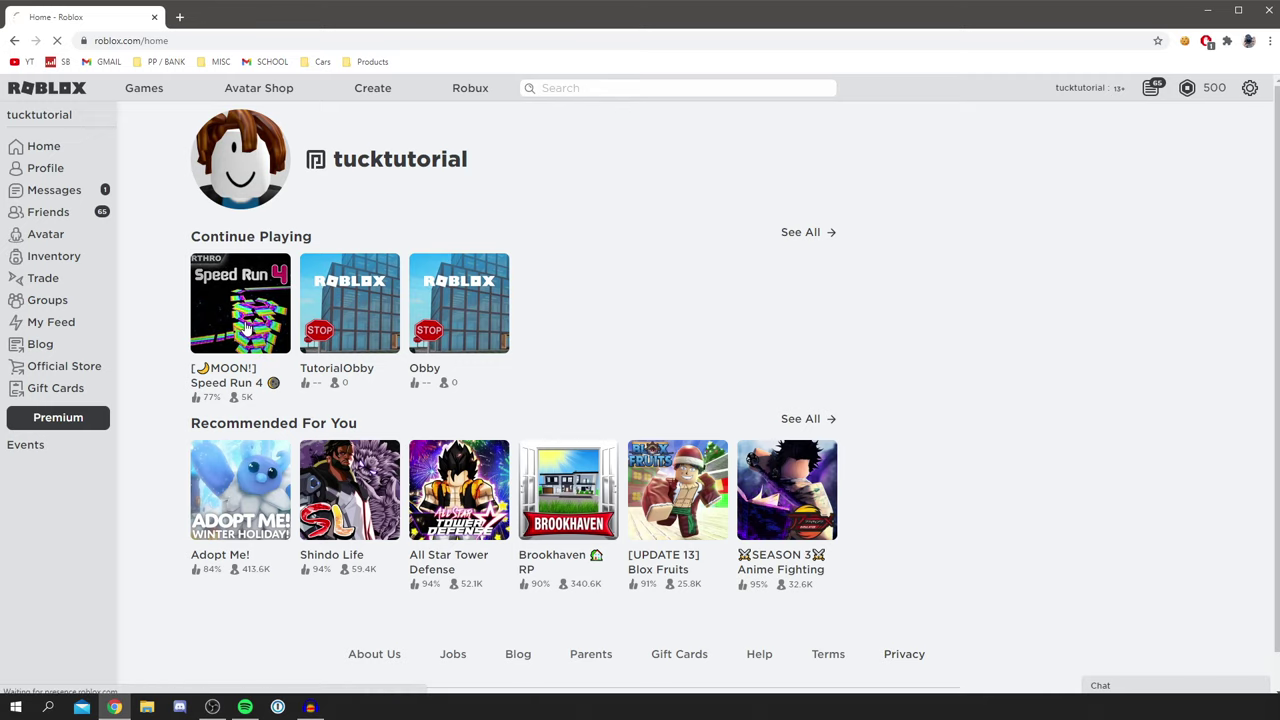
{"action": "scroll", "coordinate": [385, 365], "scroll_direction": "down", "scroll_amount": 3}
{"action": "scroll", "coordinate": [385, 365], "scroll_direction": "up", "scroll_amount": 2}
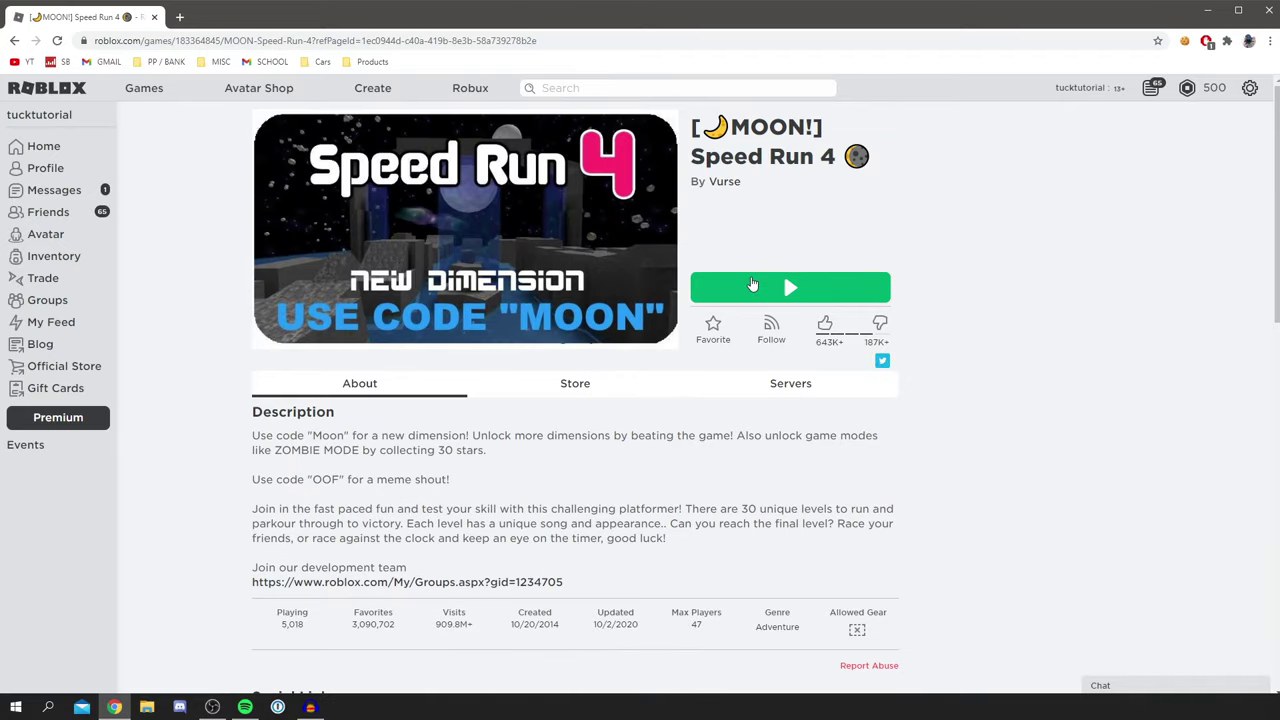
{"action": "left_click", "coordinate": [752, 286]}
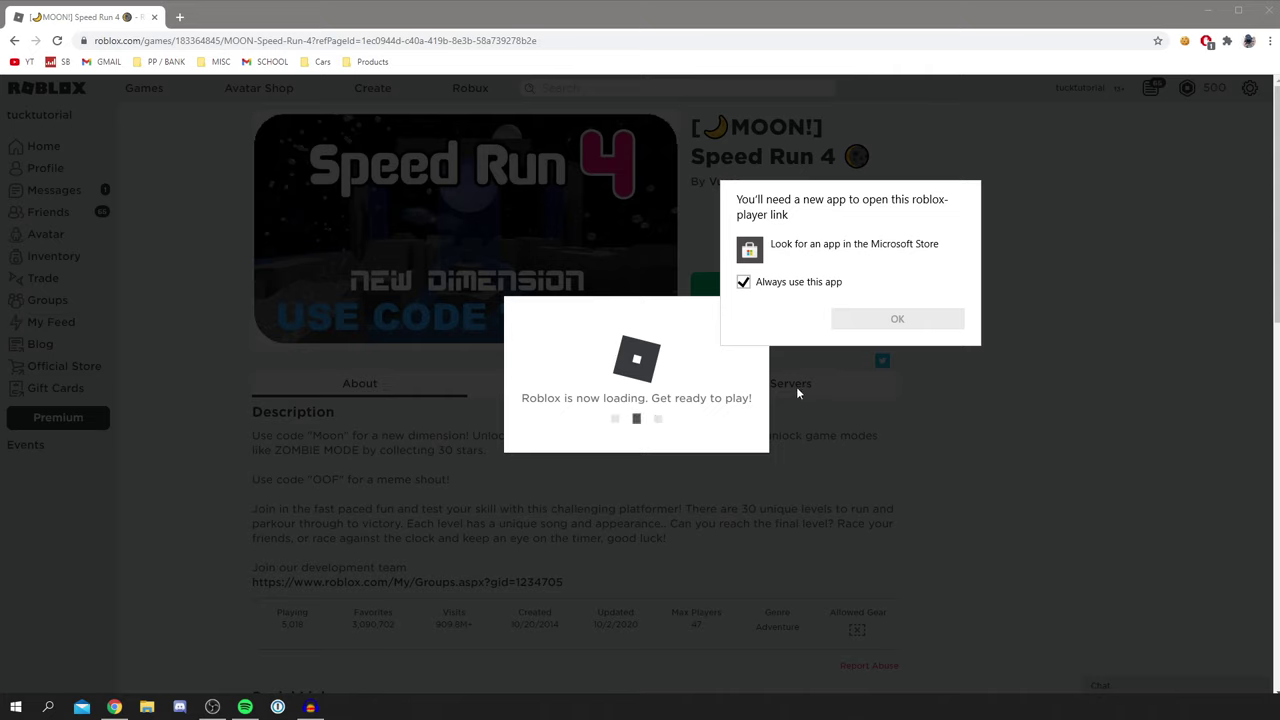
- Uncheck 'Always use this app', dismiss the Windows app prompt and download the Roblox installer
{"action": "left_click", "coordinate": [743, 281]}
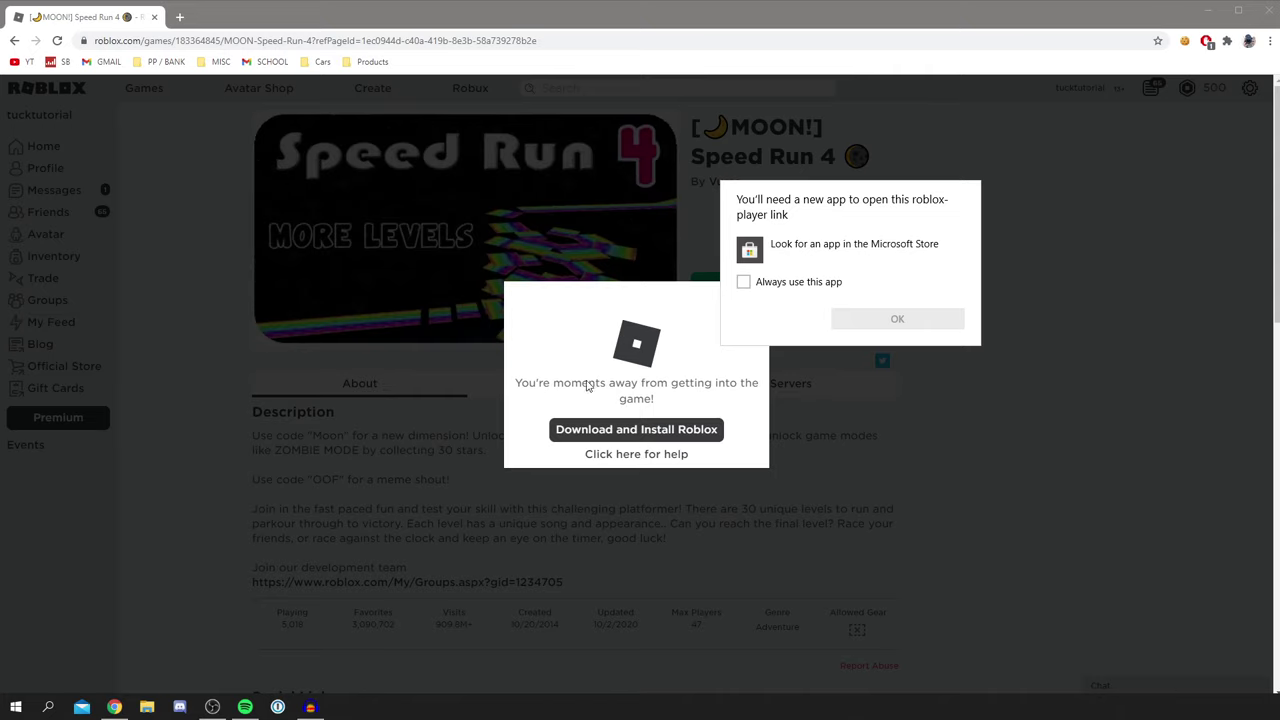
{"action": "left_click", "coordinate": [726, 389]}
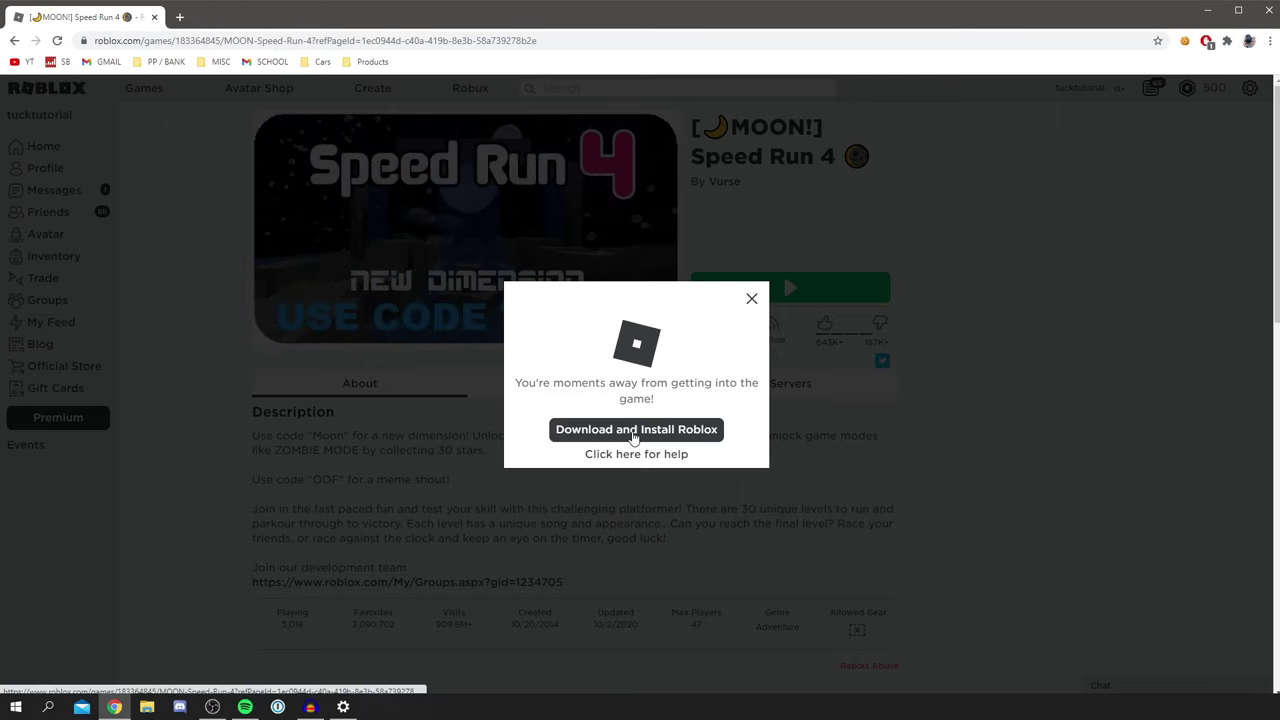
{"action": "left_click", "coordinate": [634, 432]}
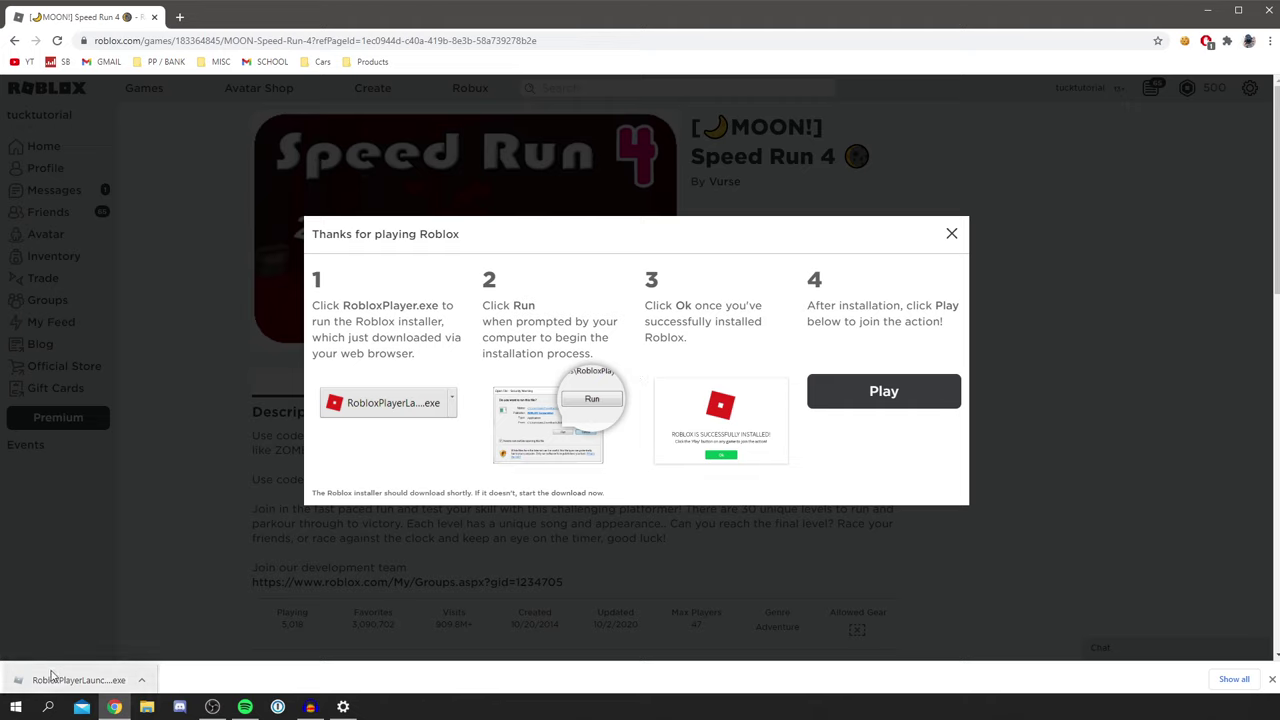
- Run the downloaded RobloxPlayerLauncher.exe from the download bar to install Roblox
{"action": "left_click", "coordinate": [93, 678]}
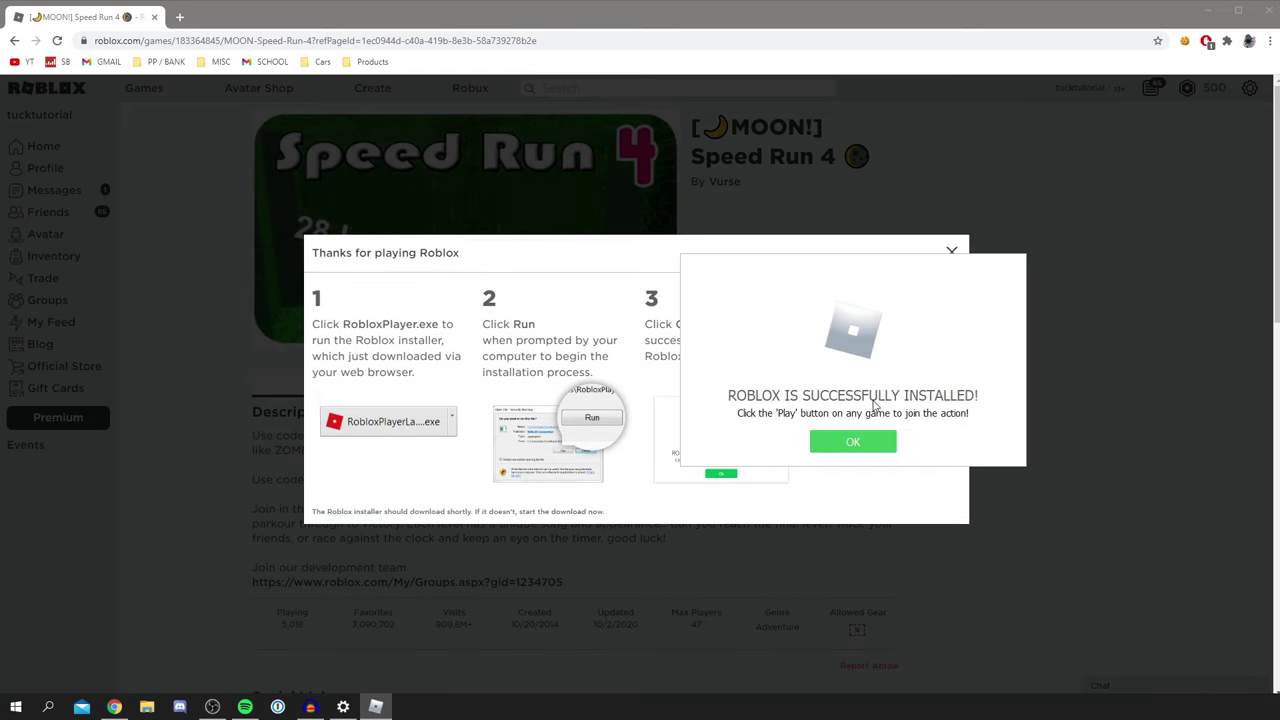
- Confirm the successful install, close the instructions, launch Speed Run 4, and dismiss the leftover prompt
{"action": "left_click", "coordinate": [866, 443]}
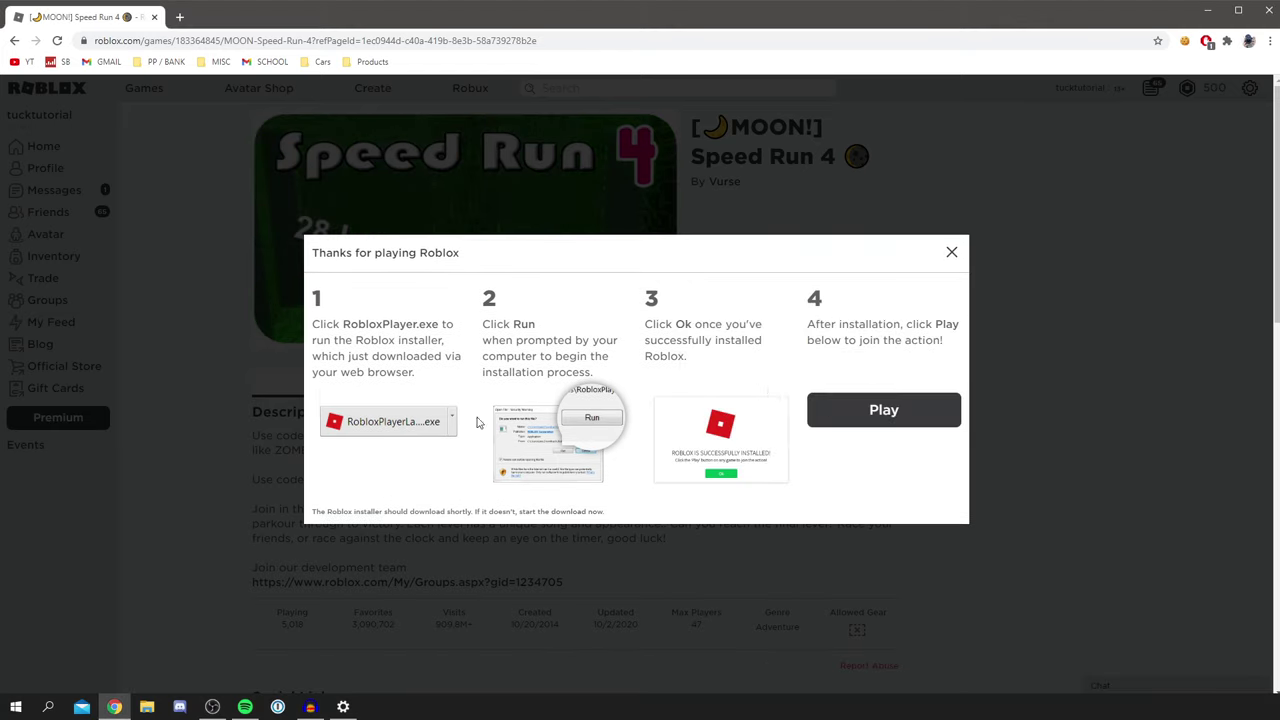
{"action": "left_click", "coordinate": [607, 198]}
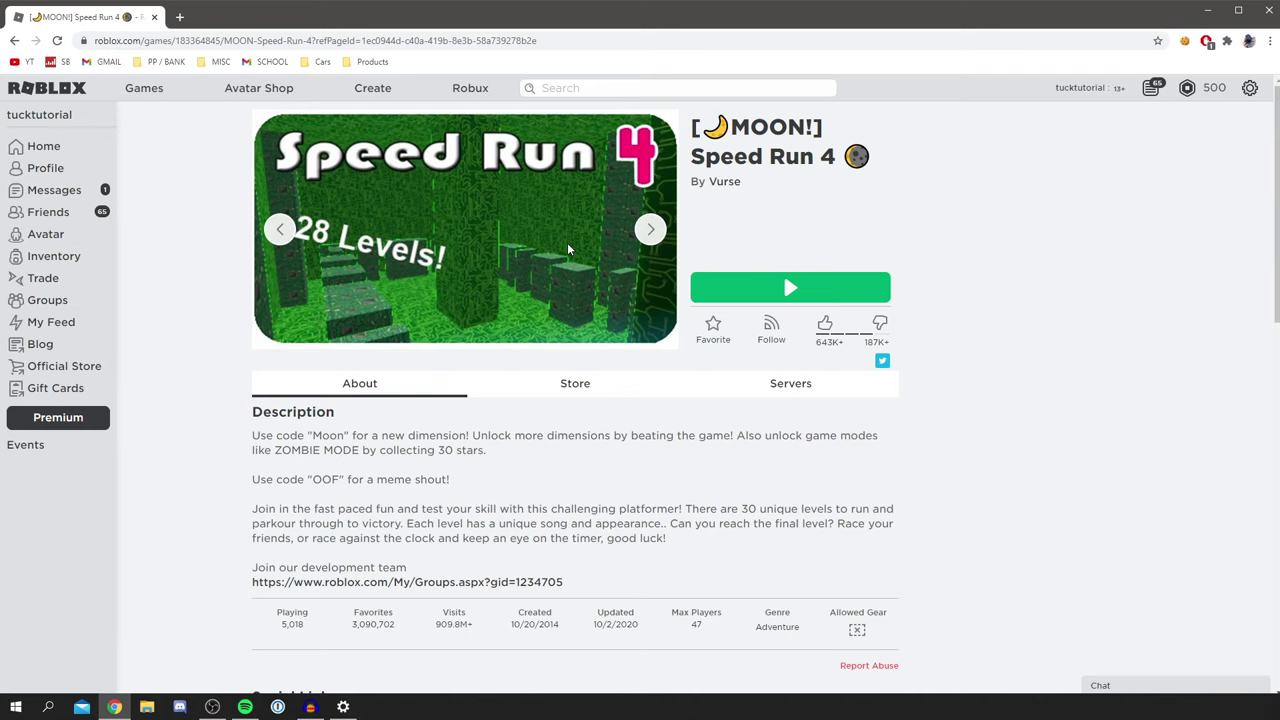
{"action": "left_click", "coordinate": [818, 290]}
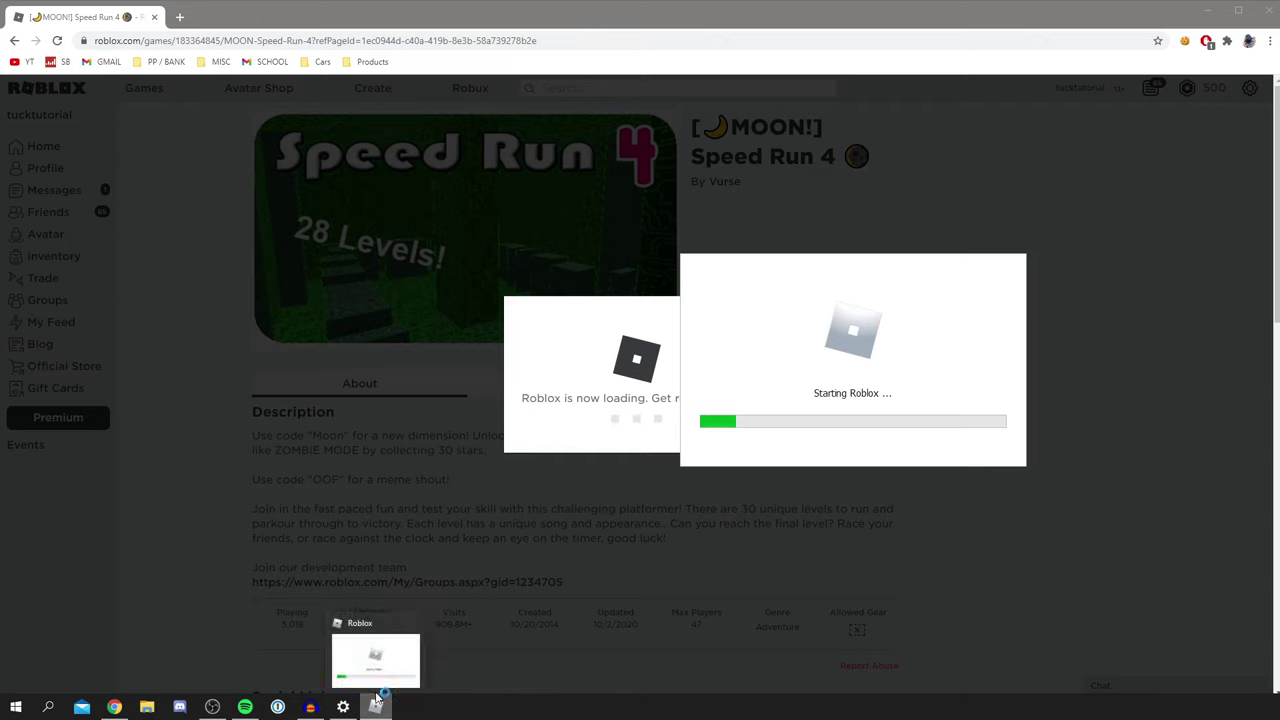
{"action": "left_click", "coordinate": [545, 474]}
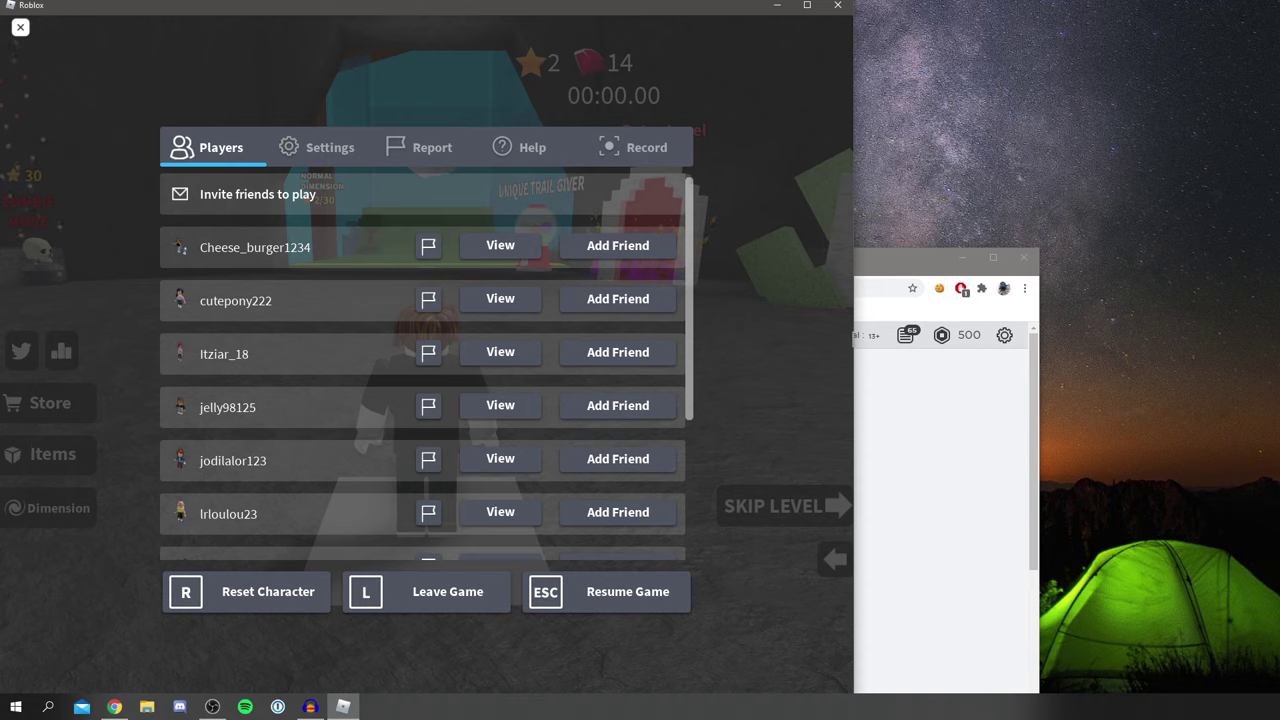
- Widen the game window, close the pause menu and run through the portal past the start line
{"action": "left_click_drag", "start_coordinate": [856, 333], "coordinate": [1275, 295]}
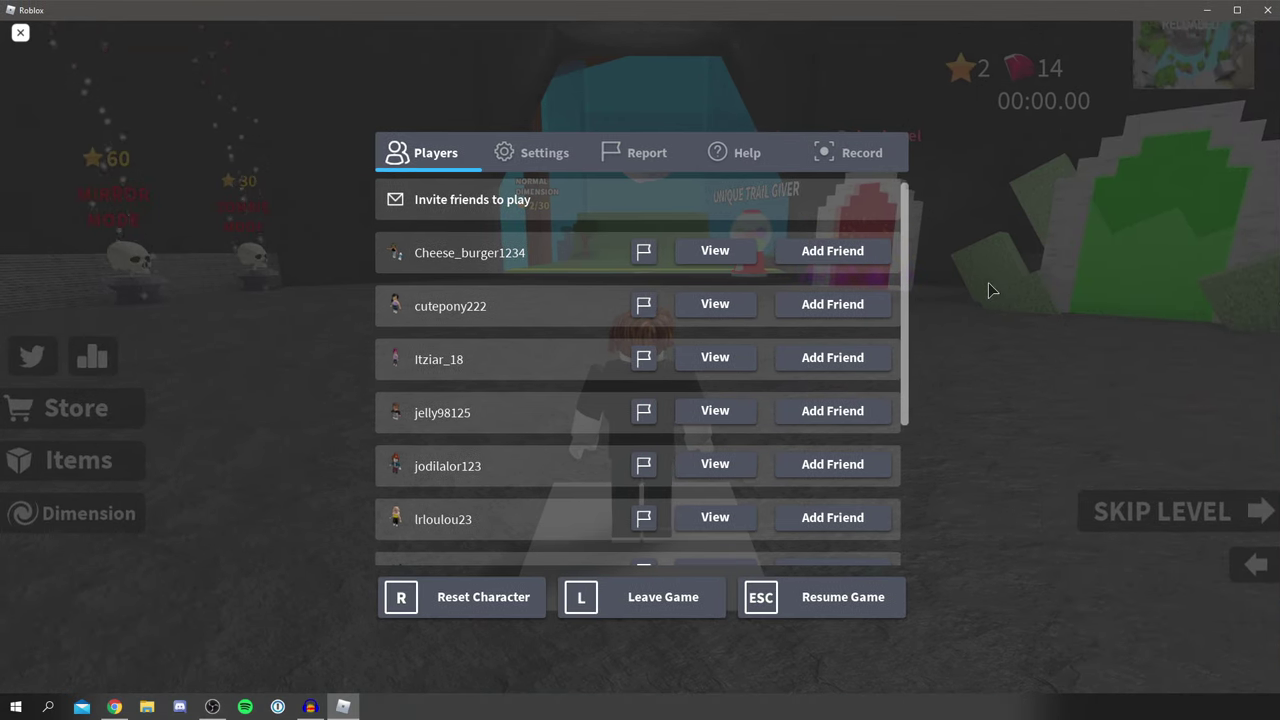
{"action": "key", "text": "Escape"}
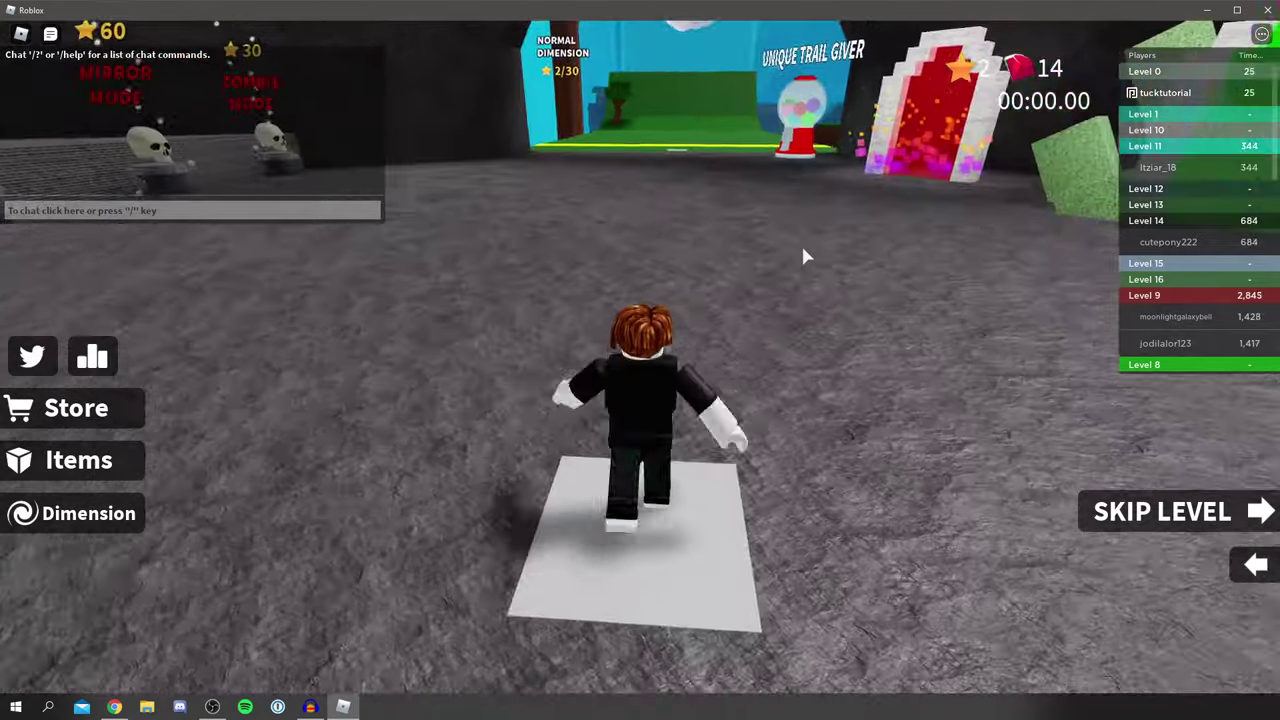
{"action": "key", "text": "w"}
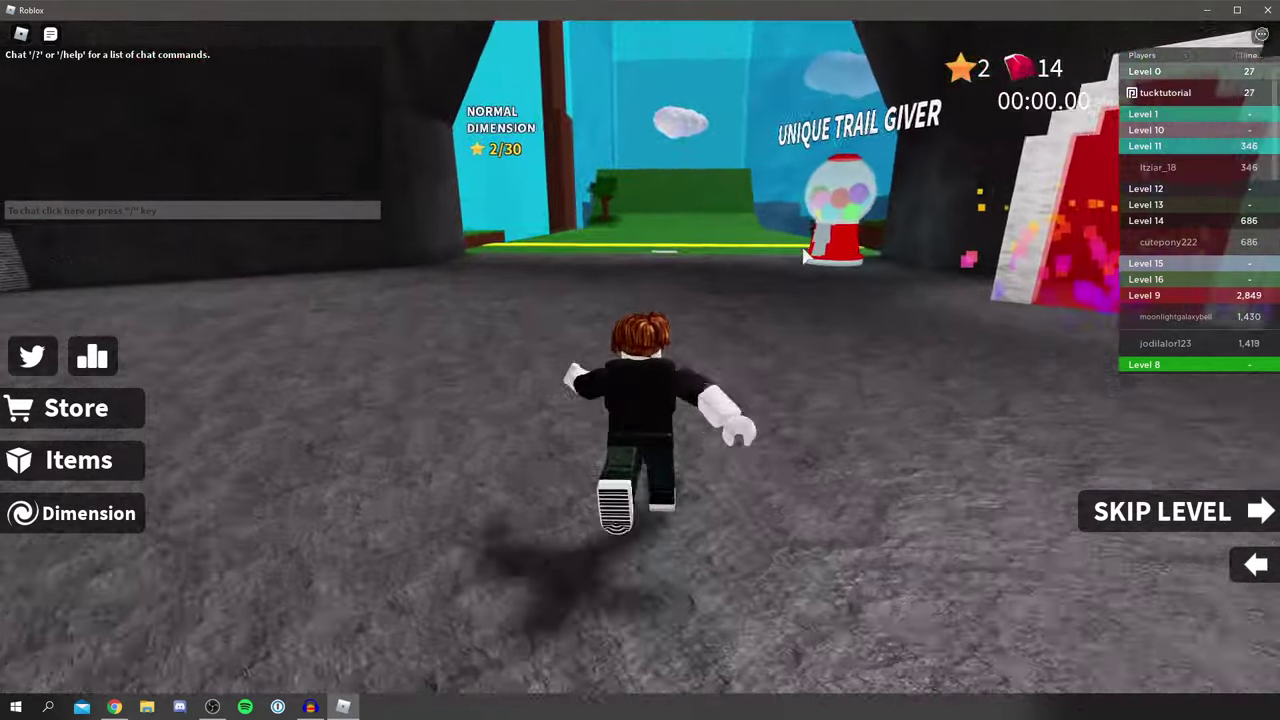
{"action": "key", "text": "w"}
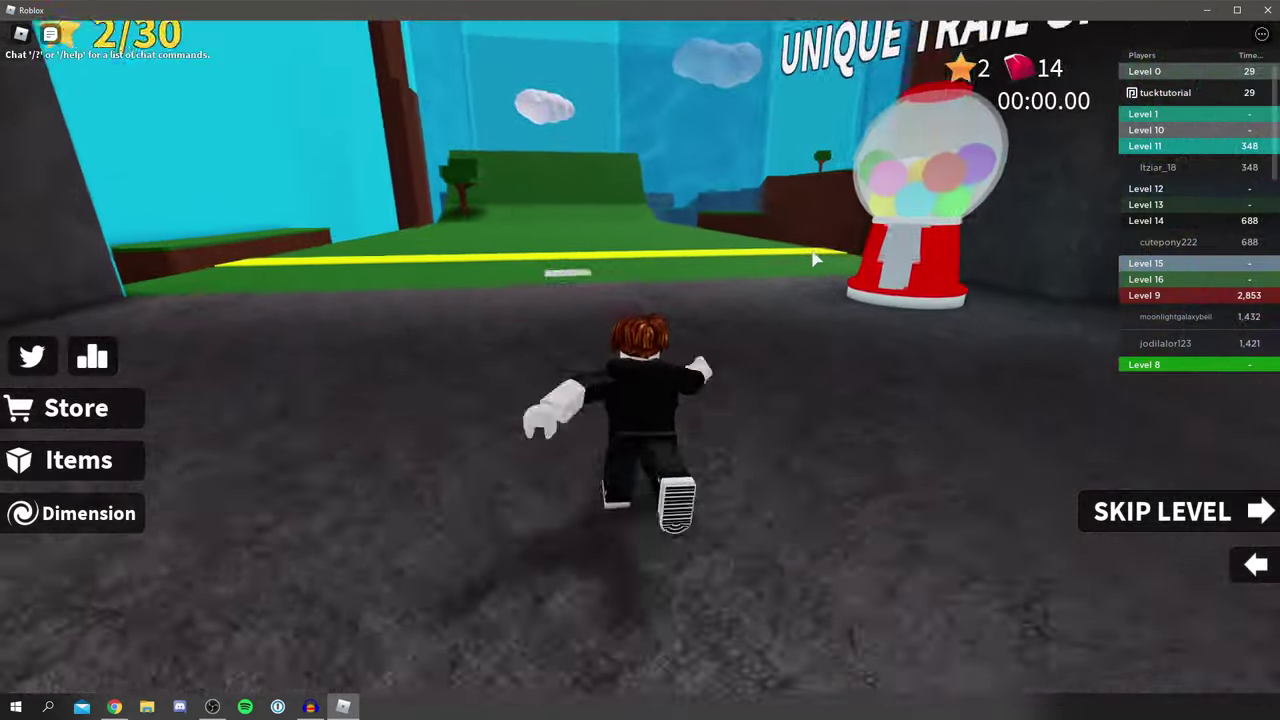
{"action": "key", "text": "w"}
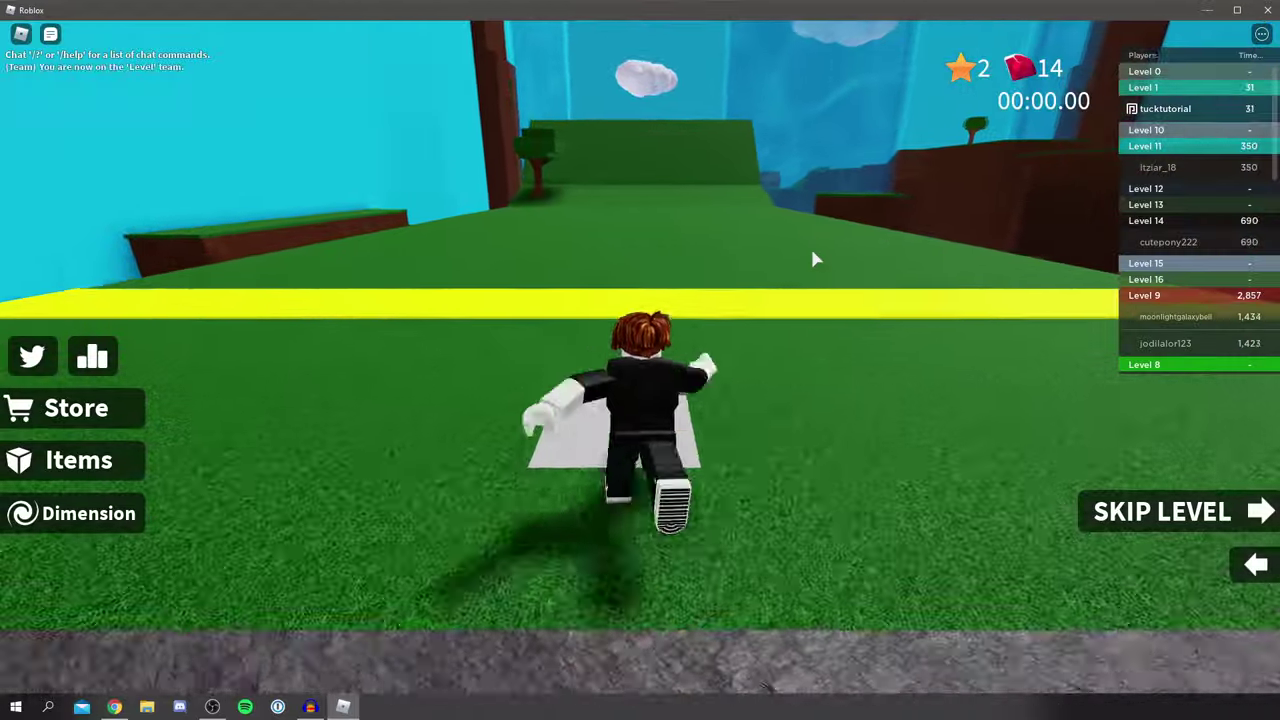
{"action": "key", "text": "w"}
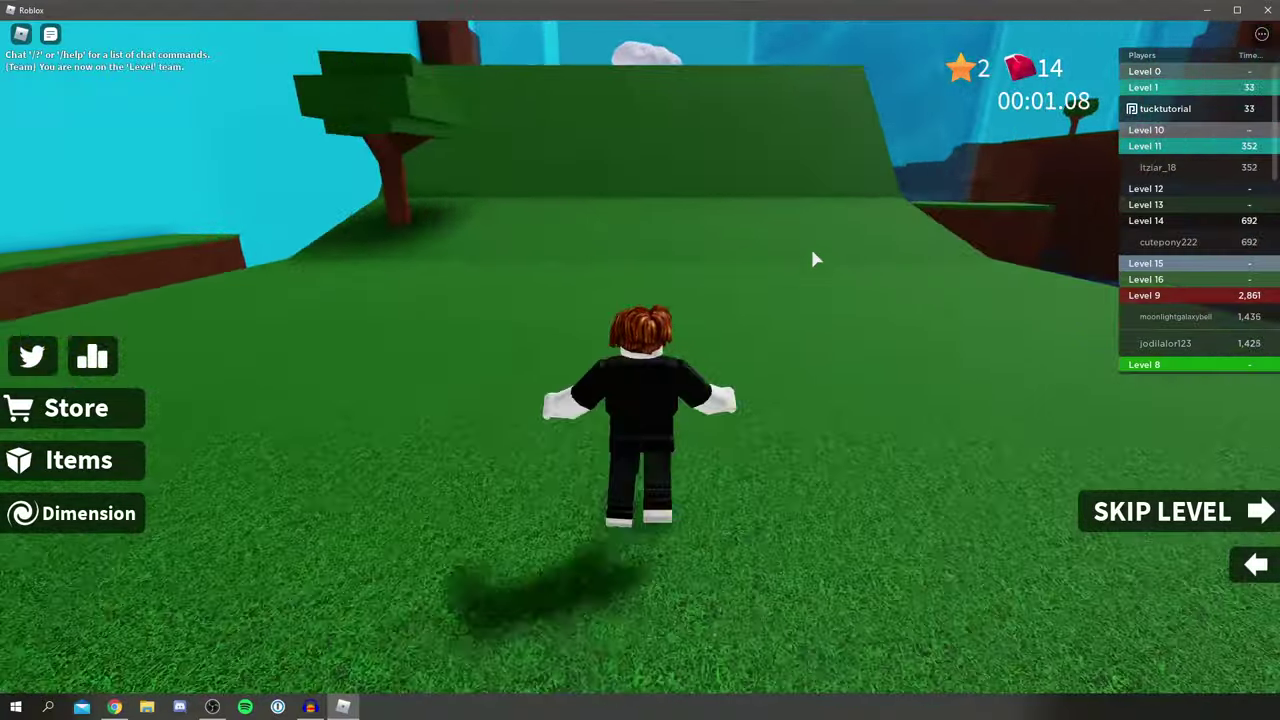
- Run up the slope, over the green ramp and across the Level 1 grass
{"action": "key", "text": "w"}
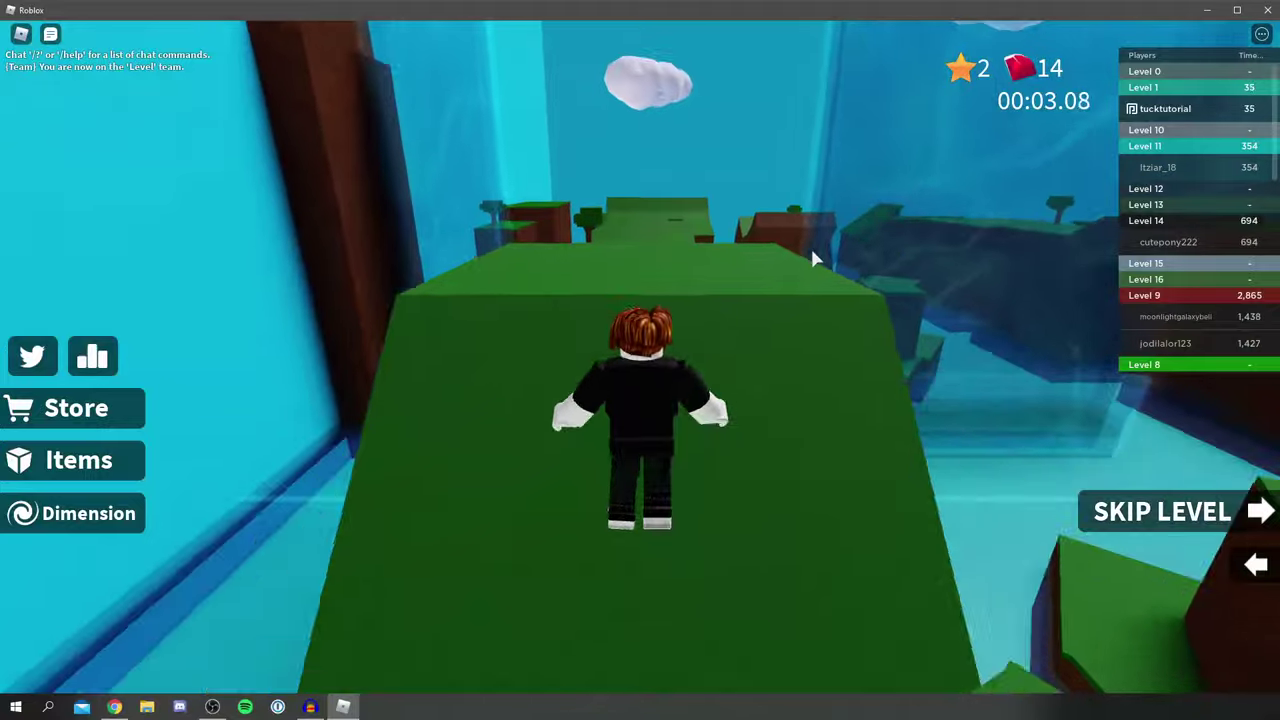
{"action": "key", "text": "w"}
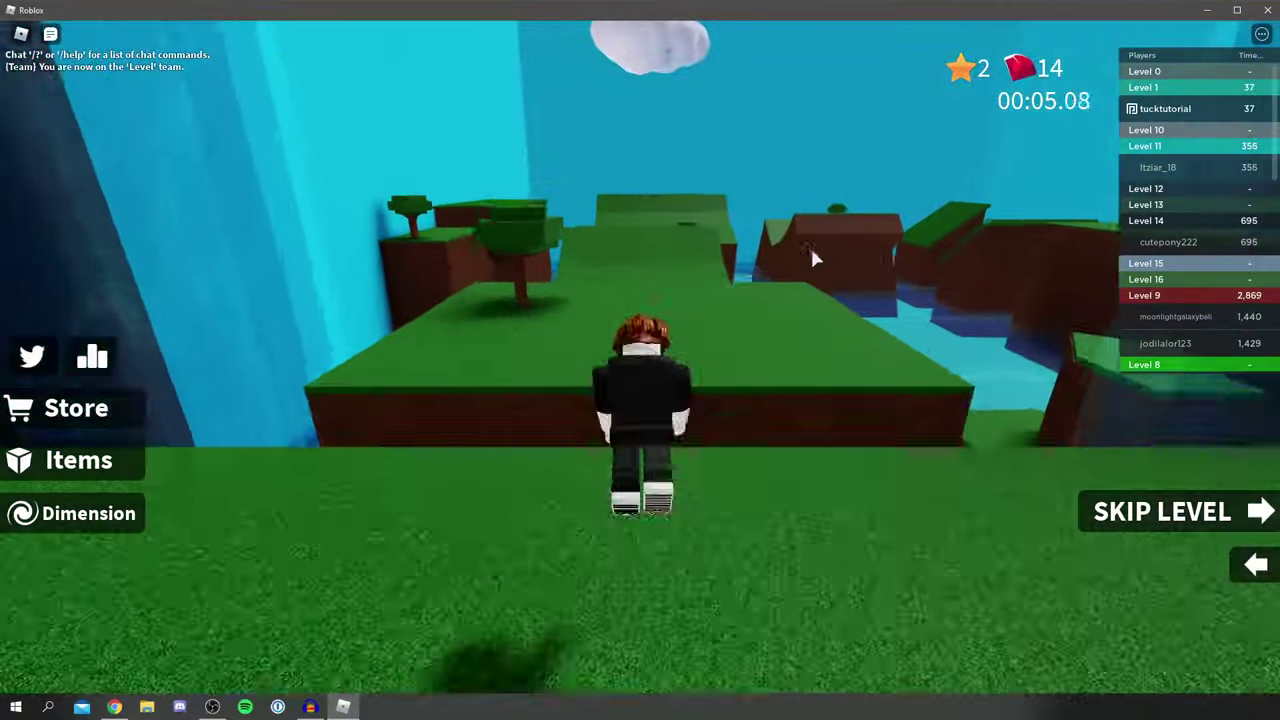
{"action": "key", "text": "w"}
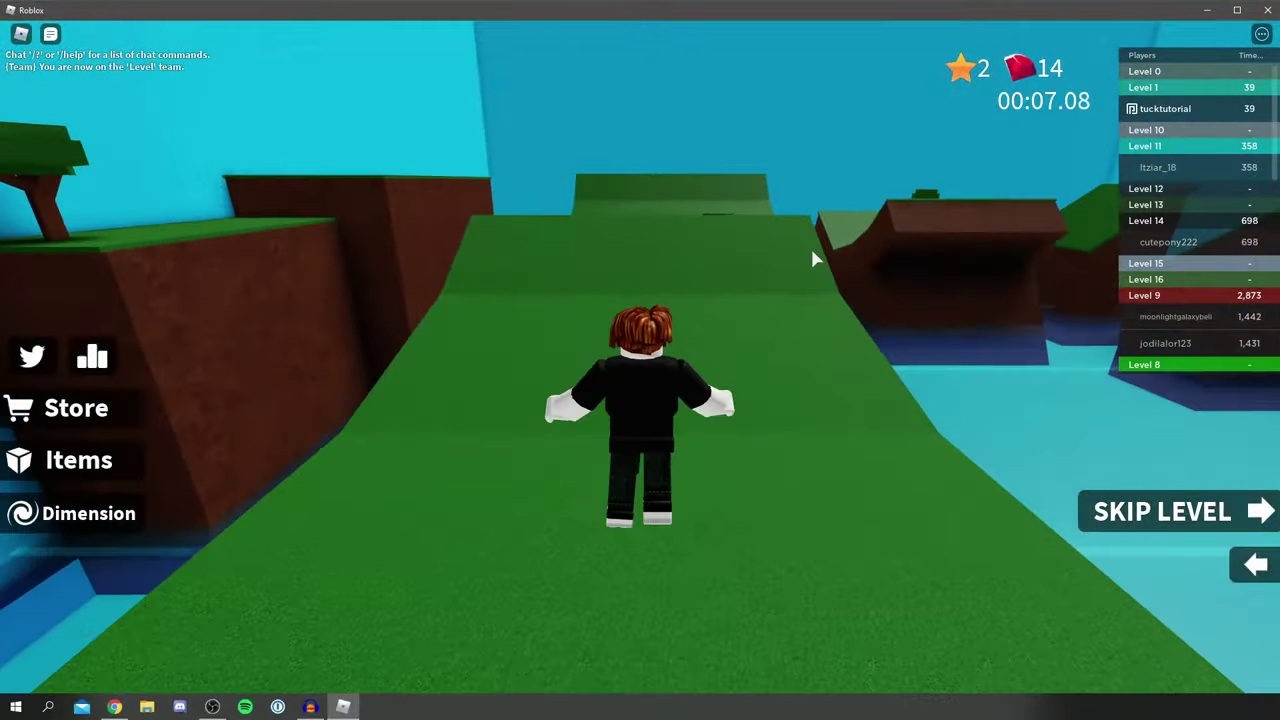
{"action": "key", "text": "w"}
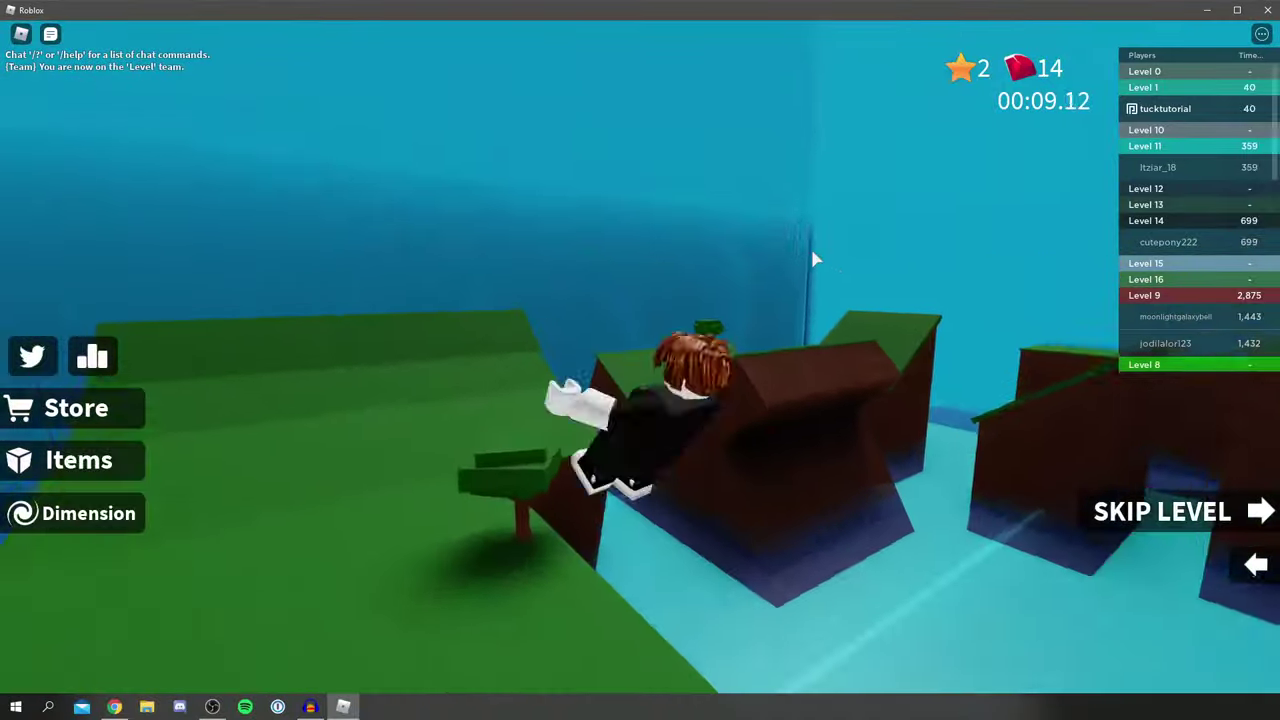
{"action": "key", "text": "w"}
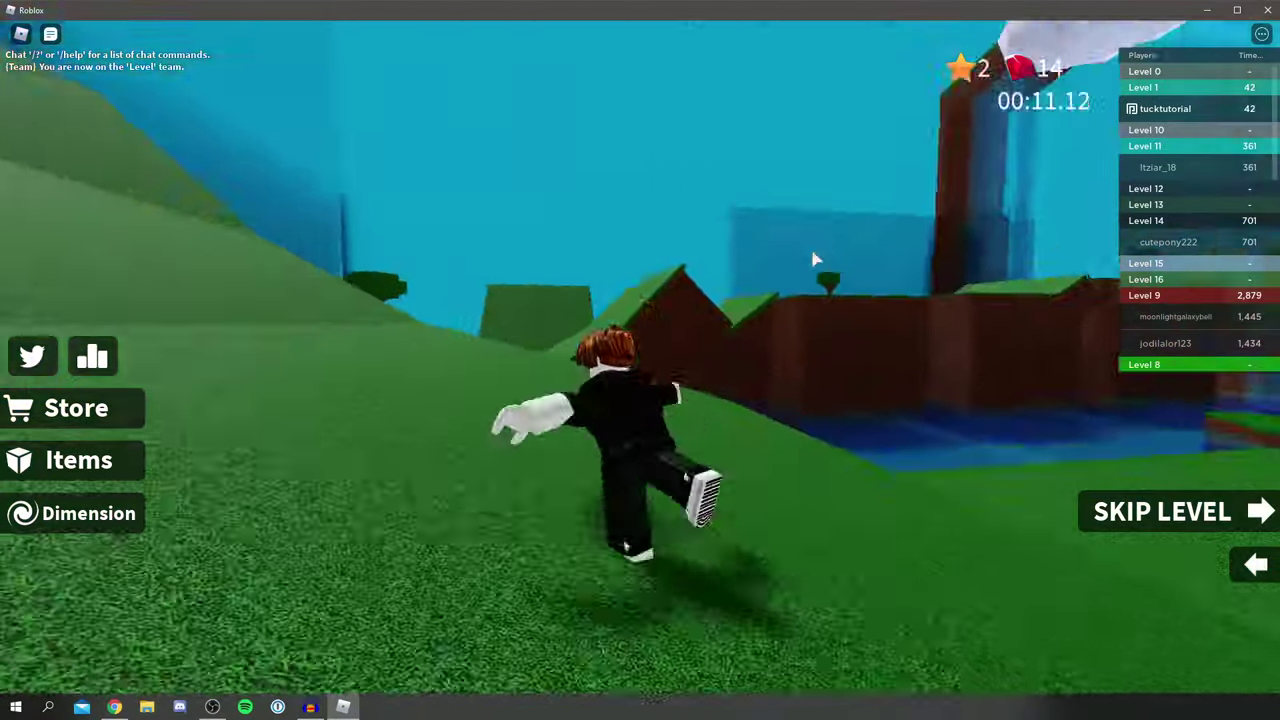
{"action": "key", "text": "w"}
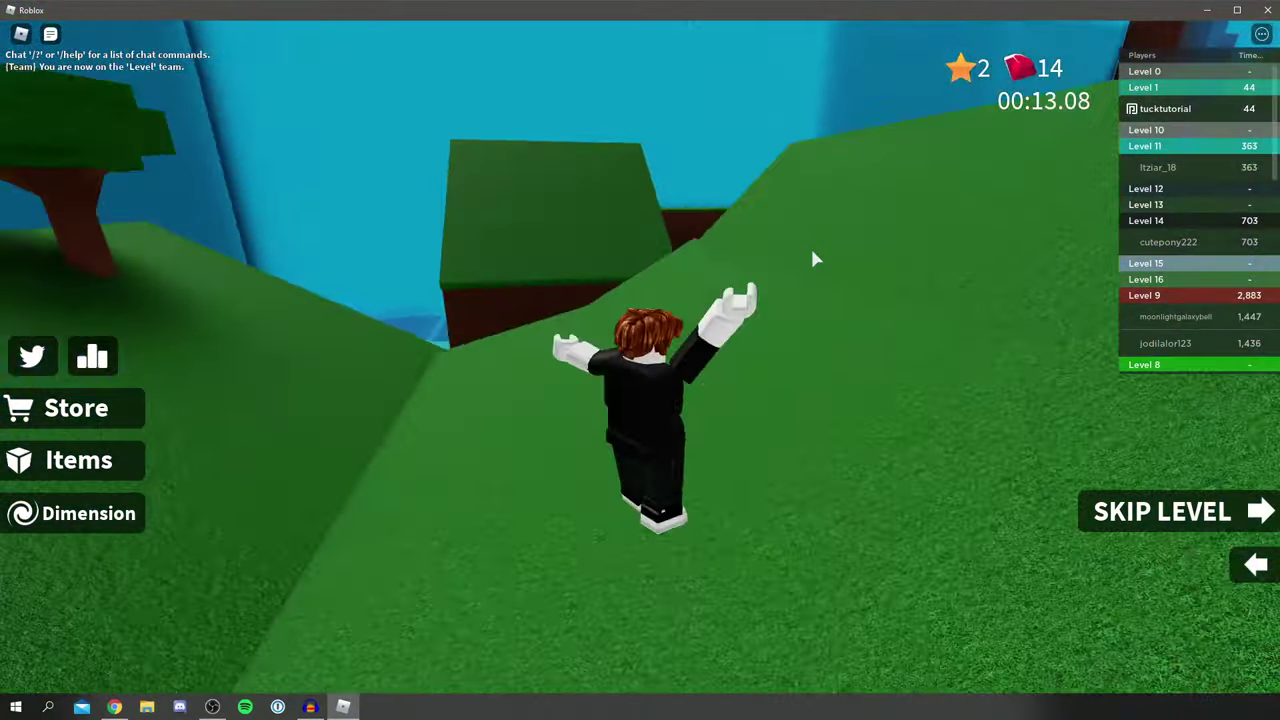
{"action": "key", "text": "w"}
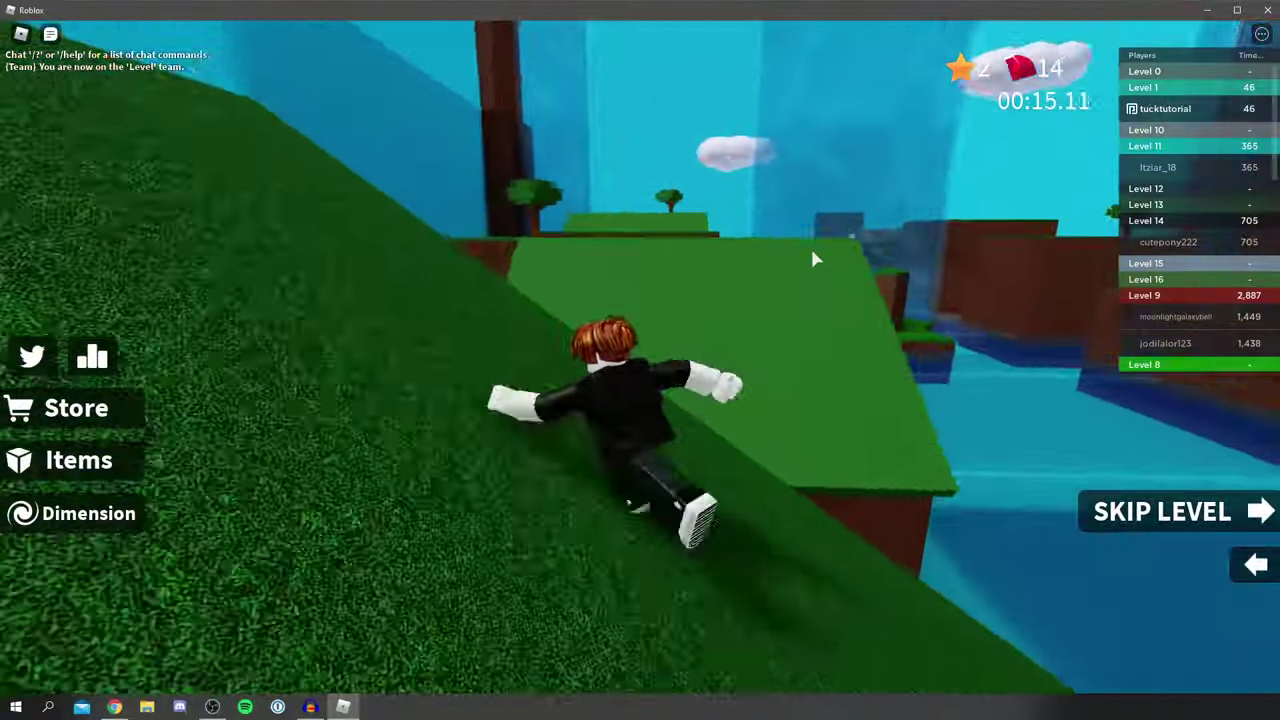
- Jump across the green blocks and along the raised path to finish Level 1, earning 2 gems
{"action": "key", "text": "w"}
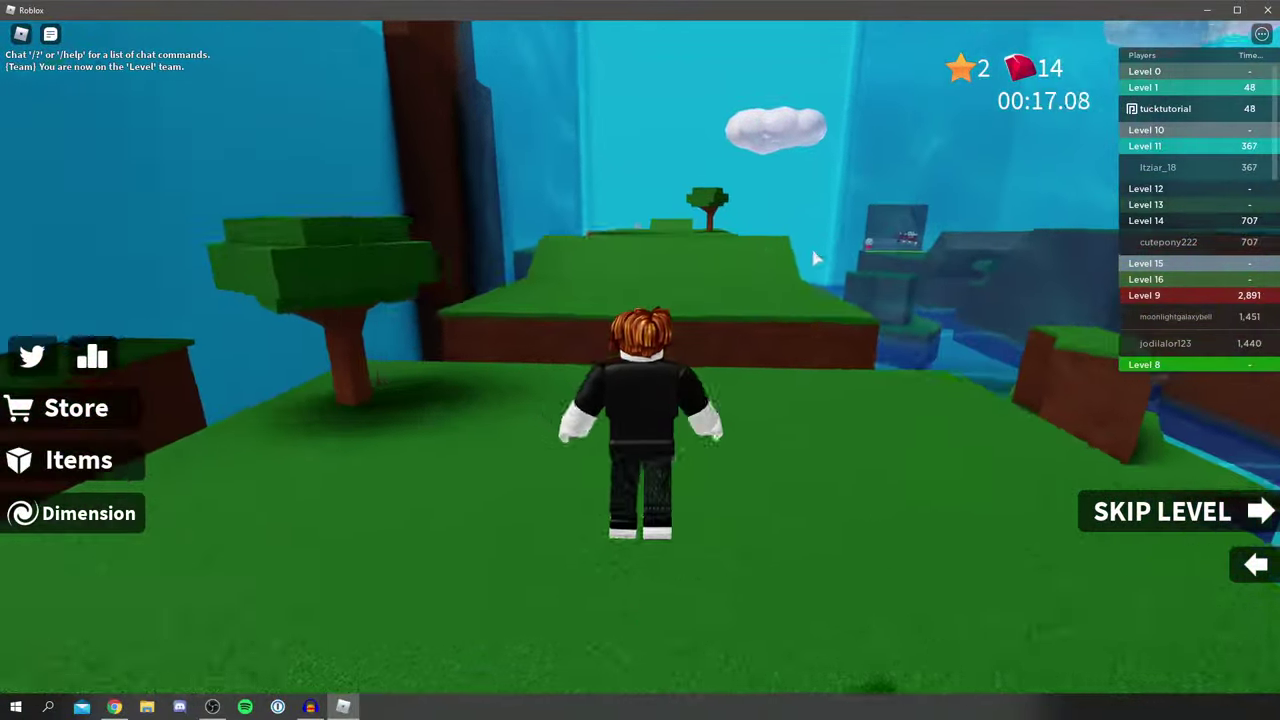
{"action": "key", "text": "w"}
{"action": "key", "text": "space"}
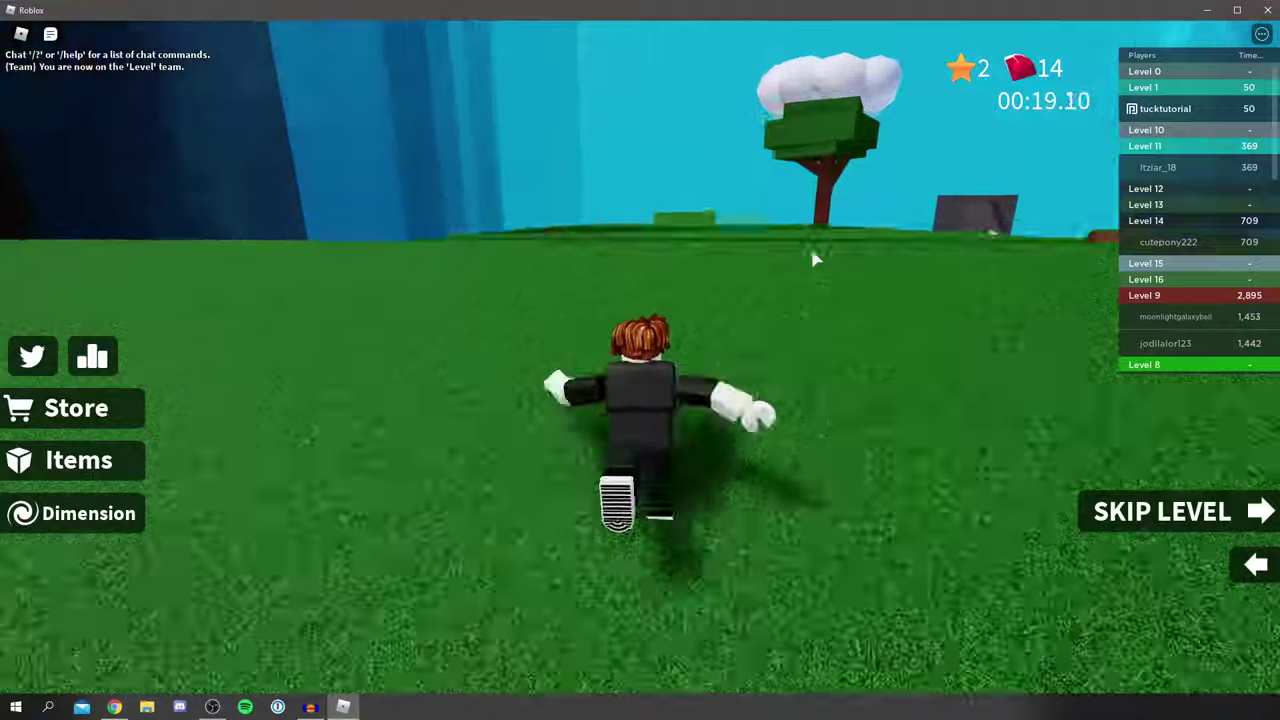
{"action": "key", "text": "w"}
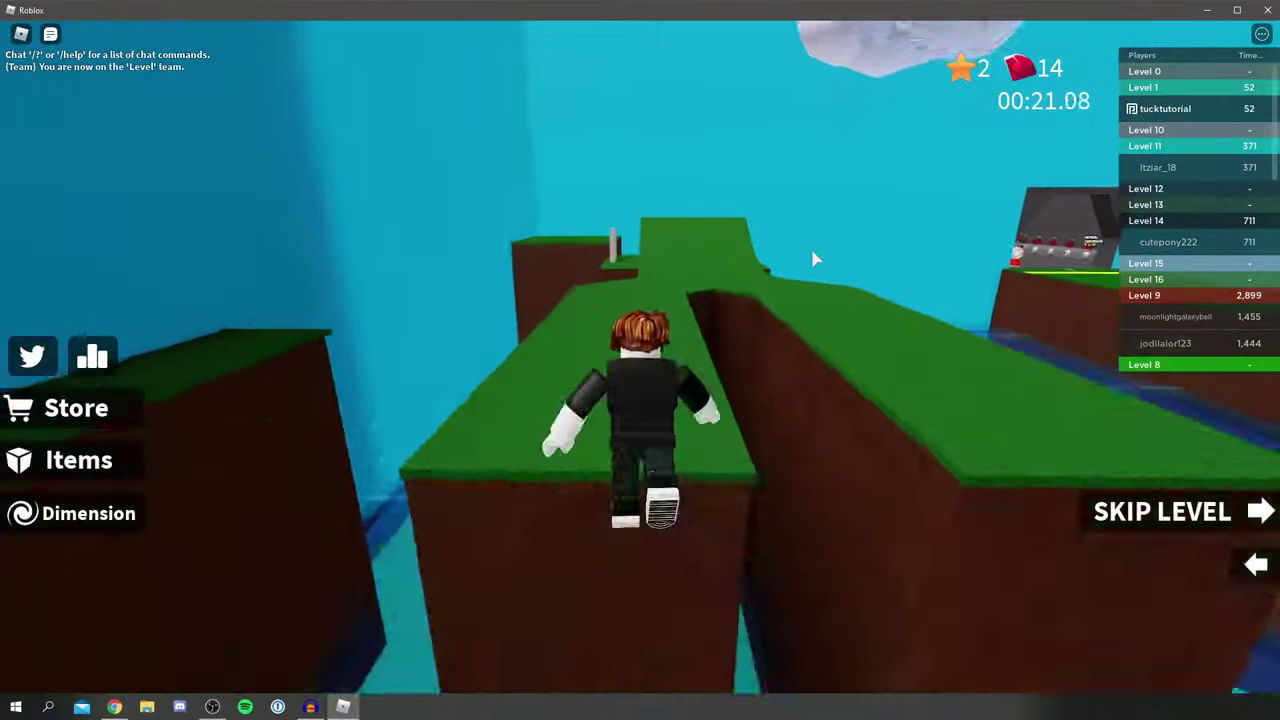
{"action": "key", "text": "w"}
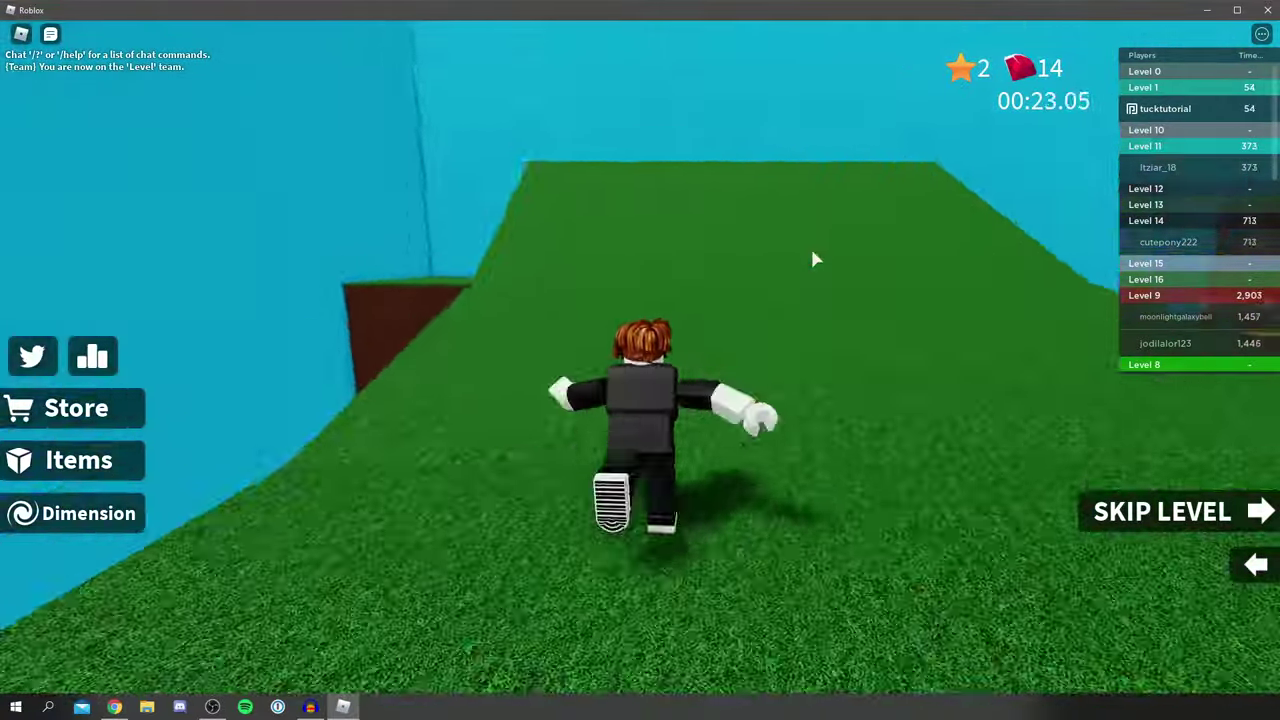
{"action": "key", "text": "w"}
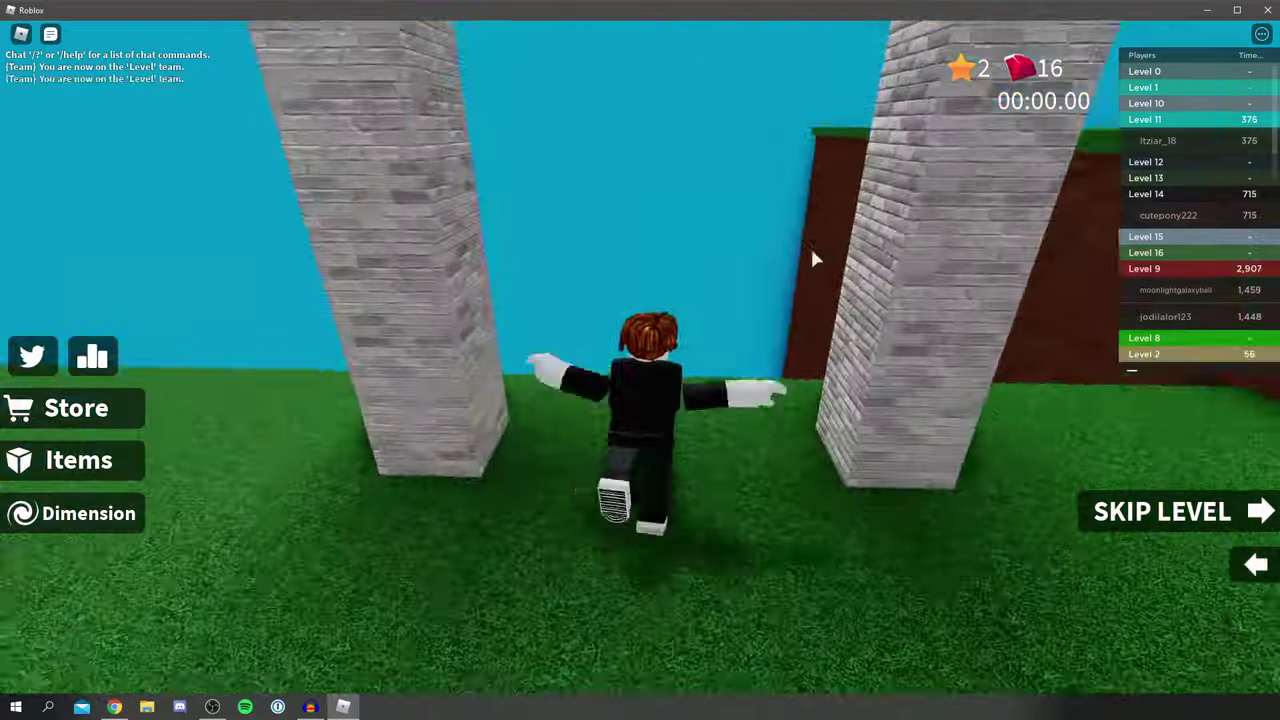
- Run up the desert ramps and across the sand platforms toward the cactus platform
{"action": "key", "text": "w"}
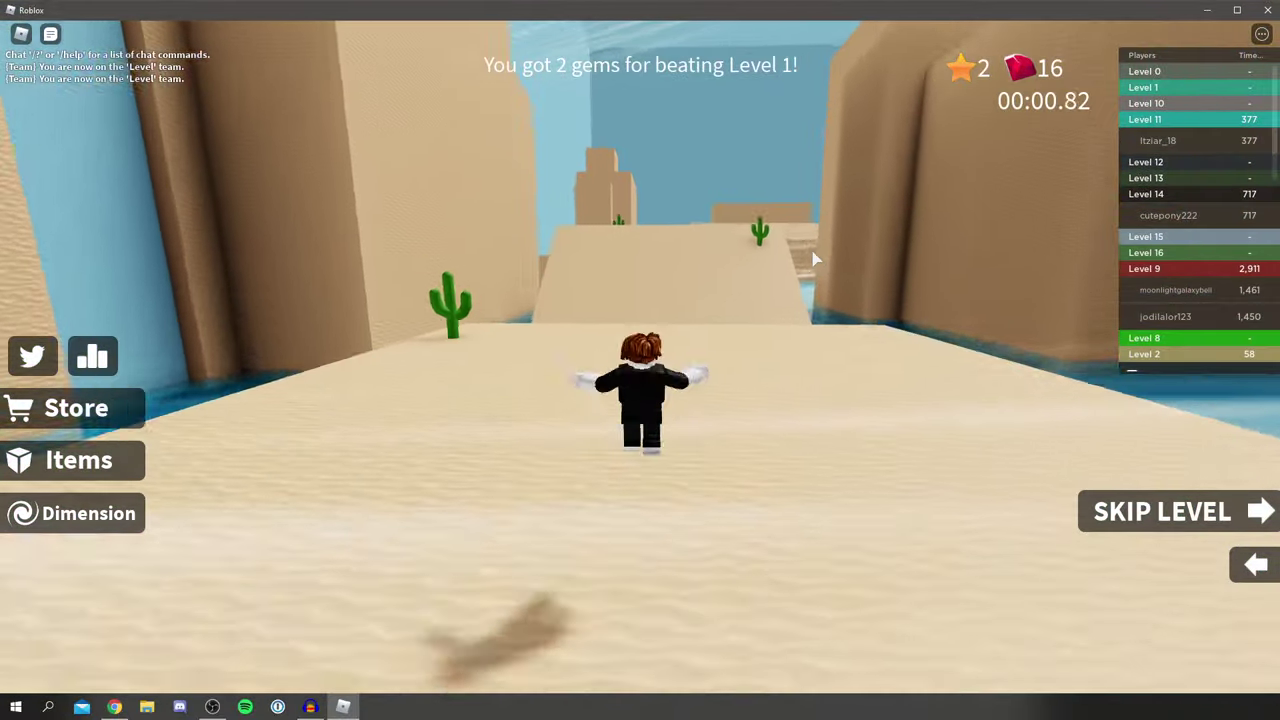
{"action": "key", "text": "w"}
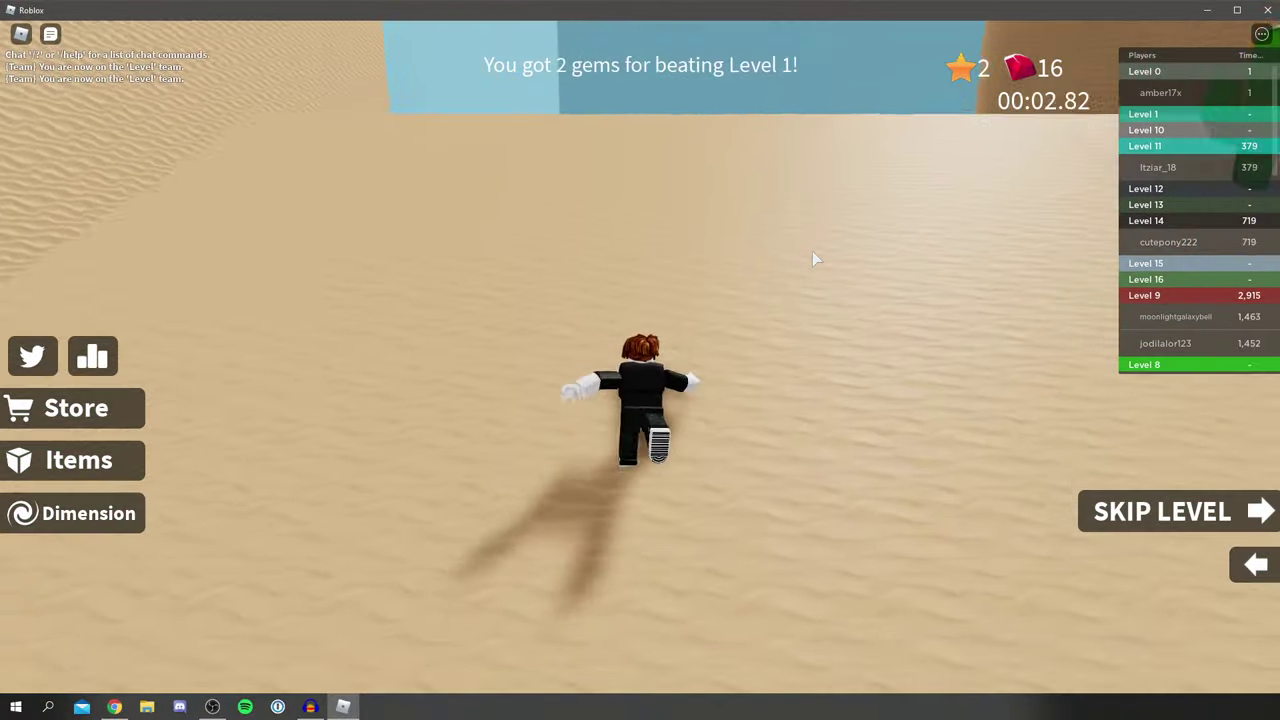
{"action": "key", "text": "w"}
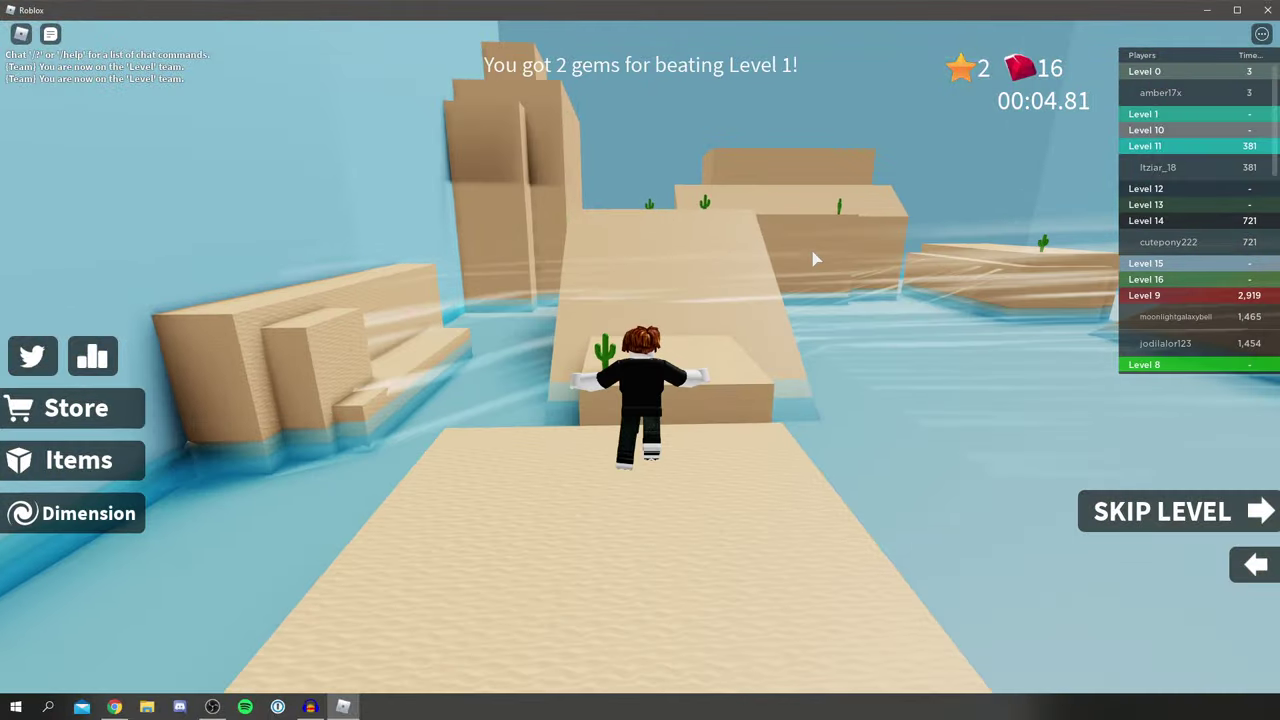
{"action": "key", "text": "w"}
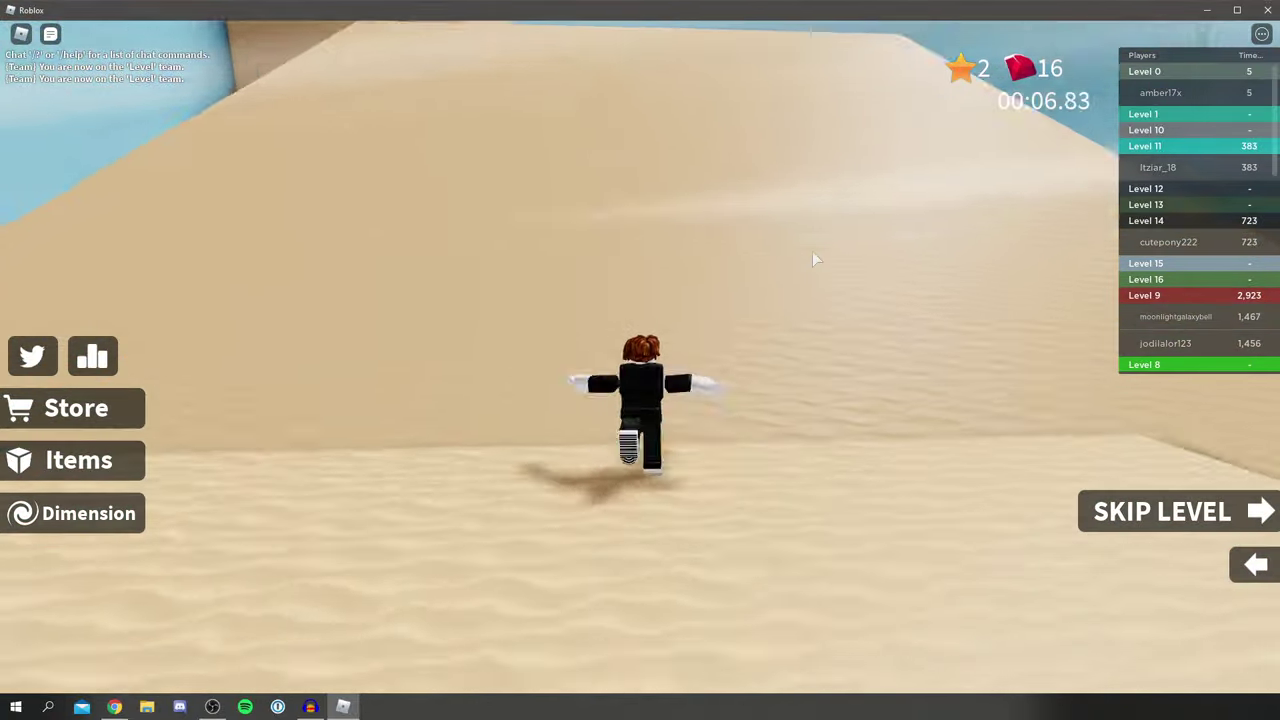
{"action": "key", "text": "w"}
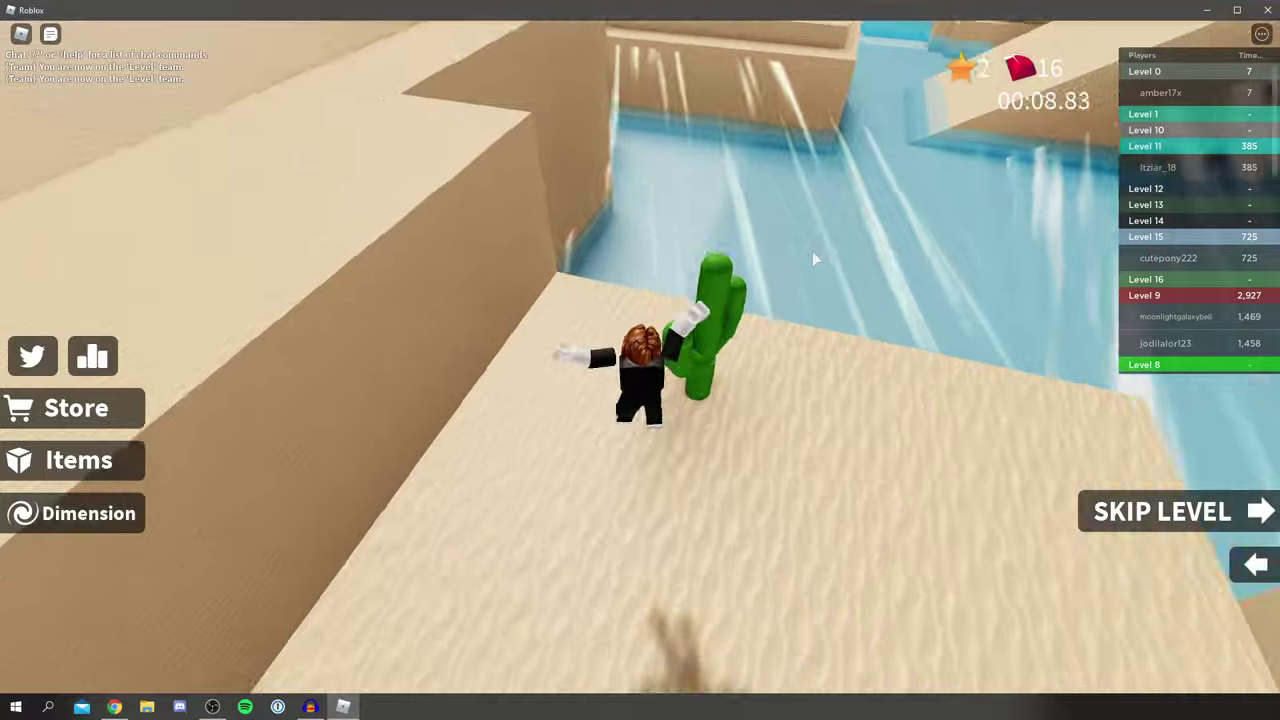